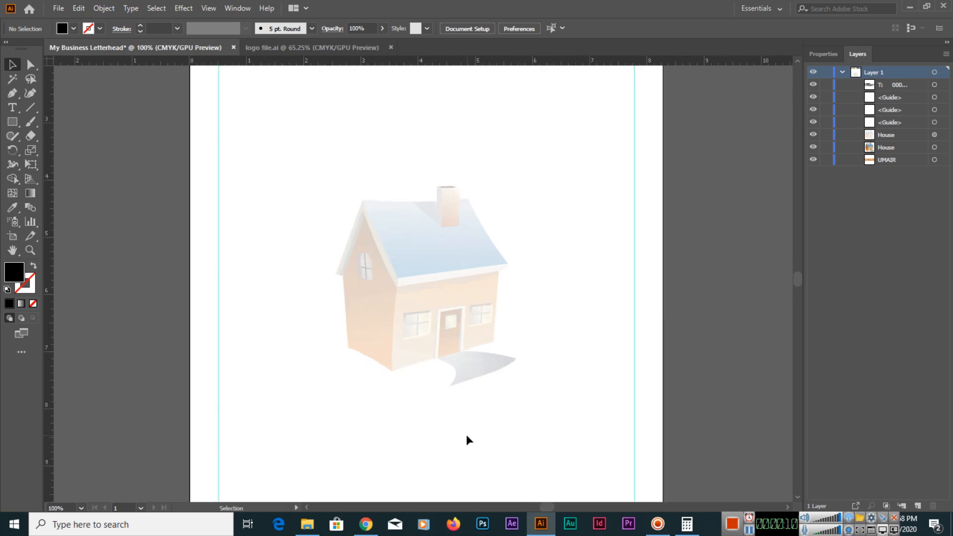
With the Pen tool and no fill, trace the page's bottom edge from right to left, then about 0.64 in up the left edge.
drag(438, 450, 403, 355)
drag(407, 481, 417, 415)
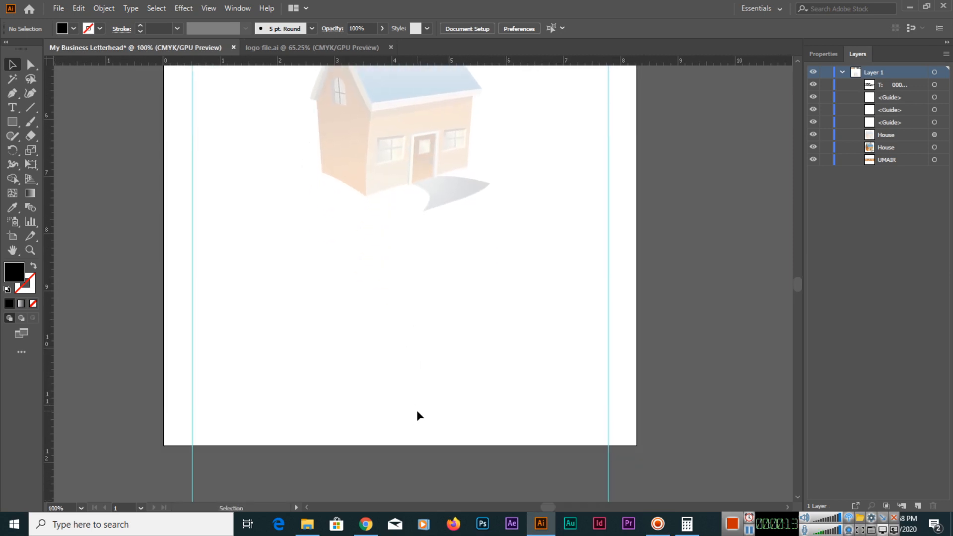
drag(14, 93, 52, 94)
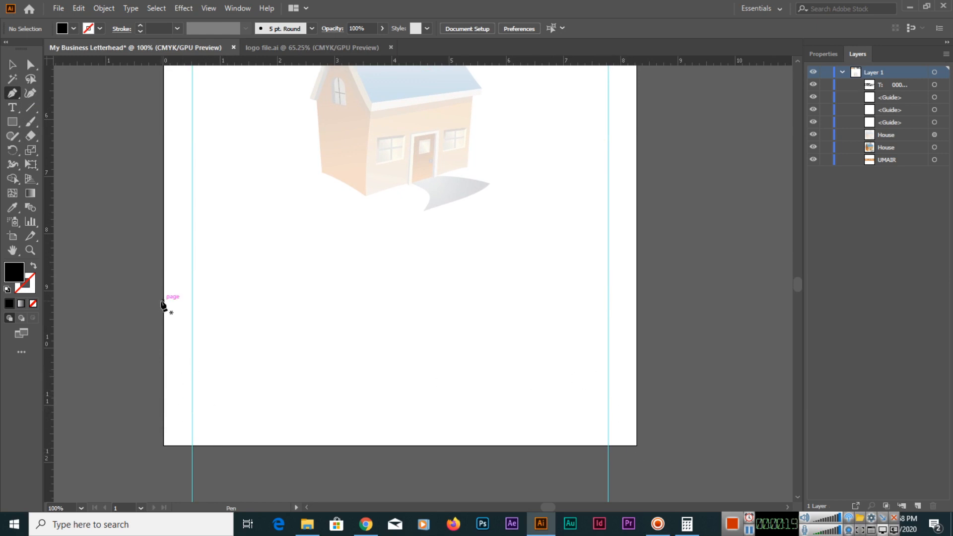
click(74, 29)
click(8, 48)
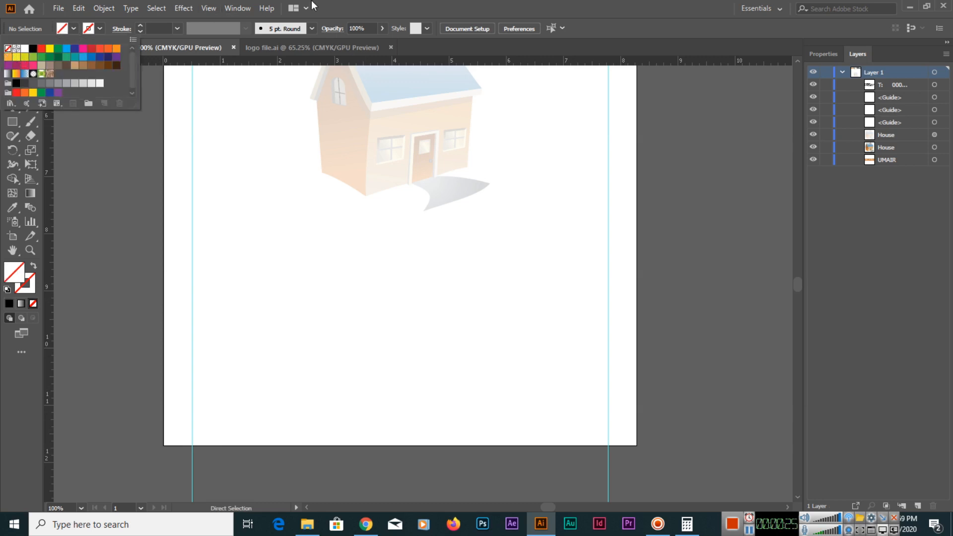
click(411, 1)
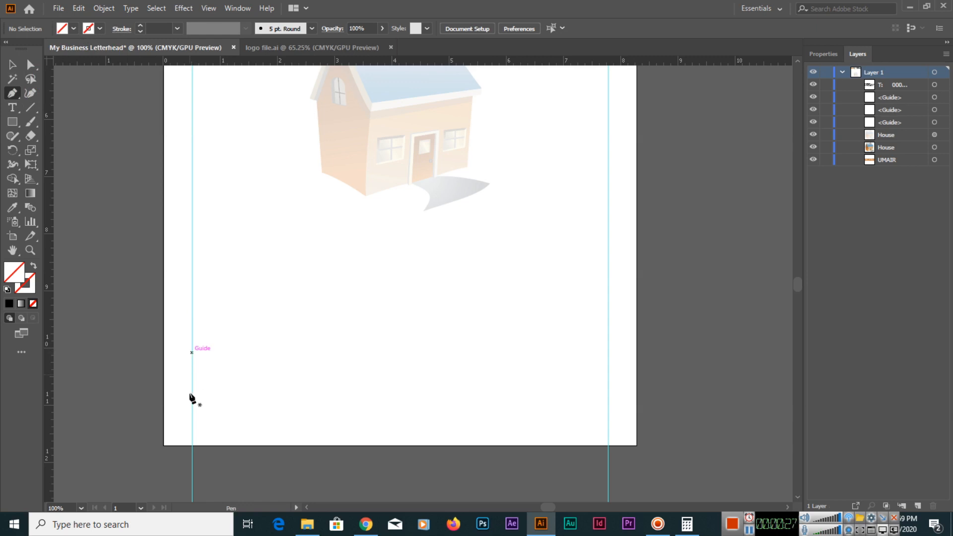
click(635, 445)
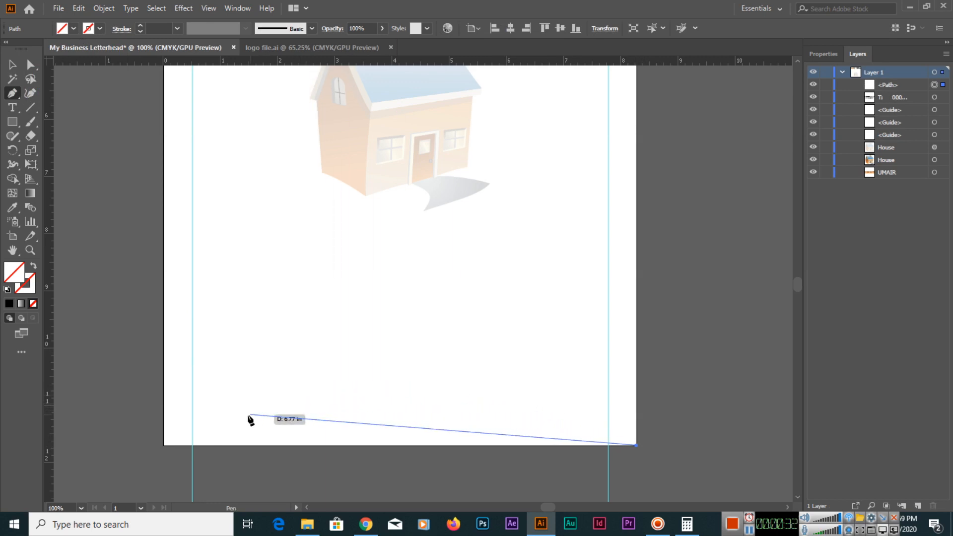
click(164, 446)
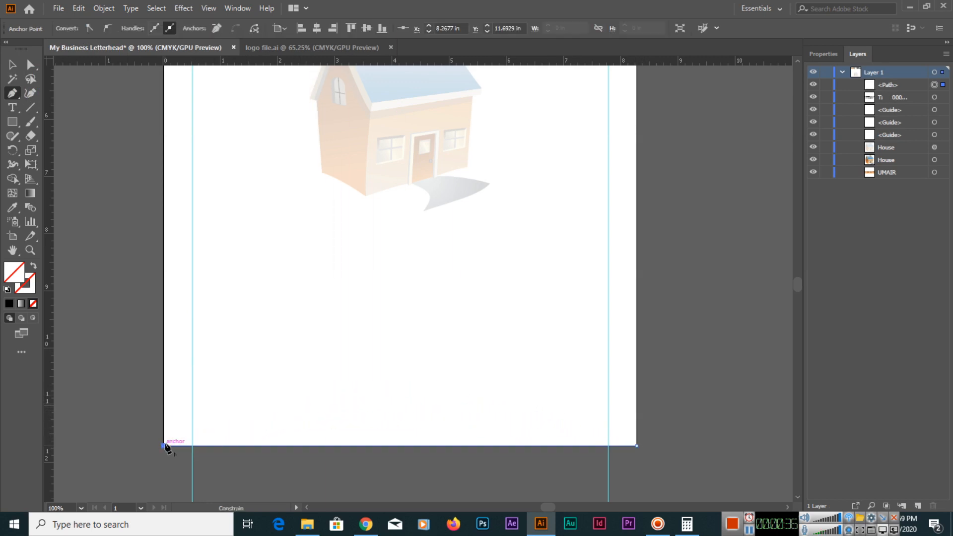
click(165, 408)
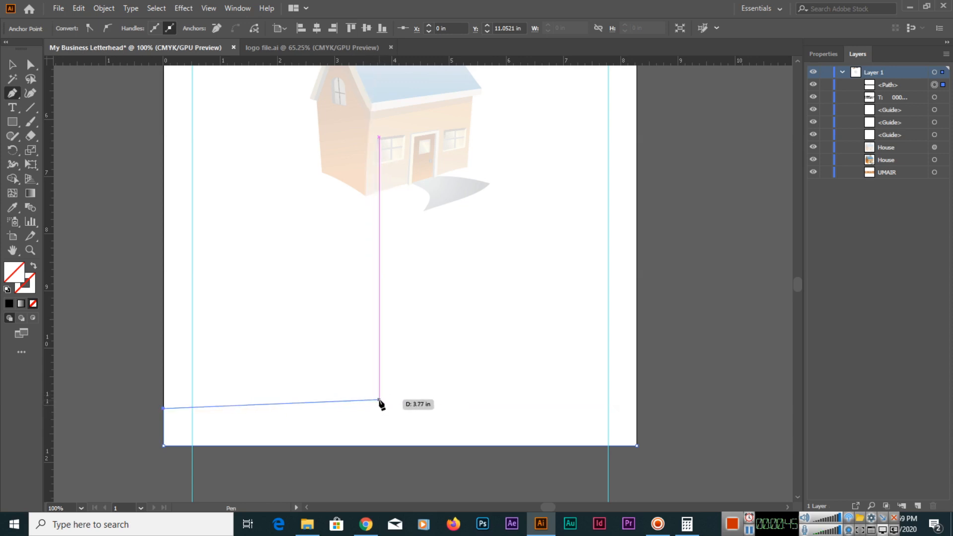
Curve the path in a wave peaking near mid-page across to the right page edge, and close it at the bottom-right page corner.
drag(337, 397, 367, 417)
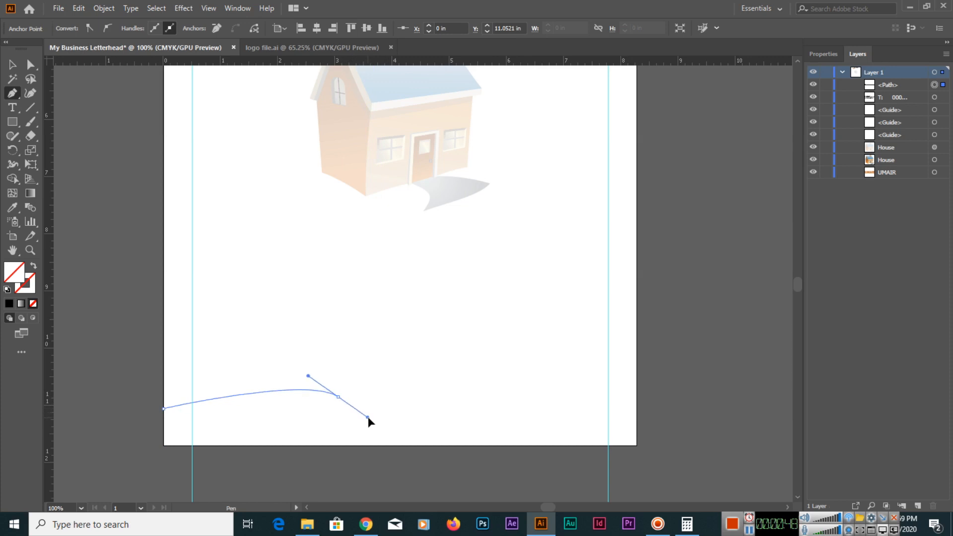
key(ctrl+z)
drag(399, 388, 446, 407)
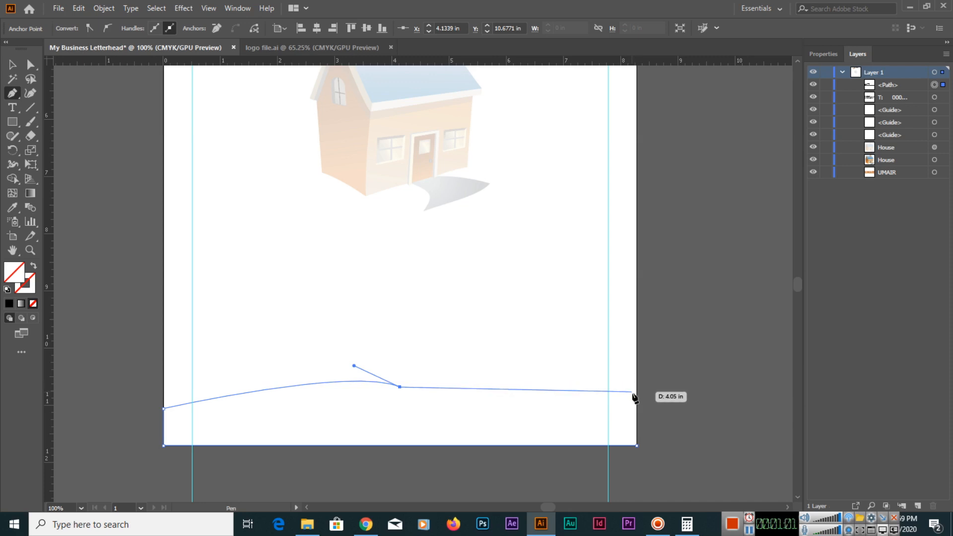
drag(636, 397, 735, 354)
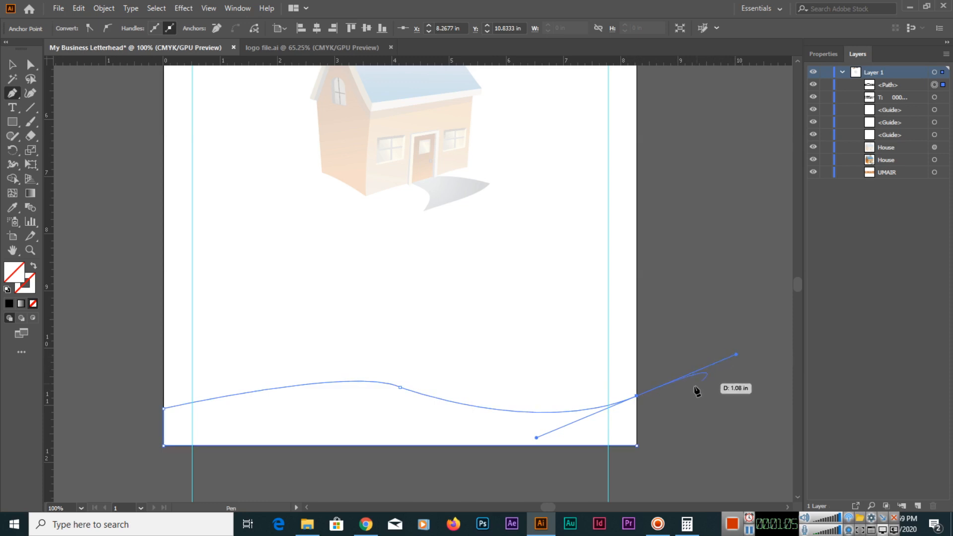
click(637, 397)
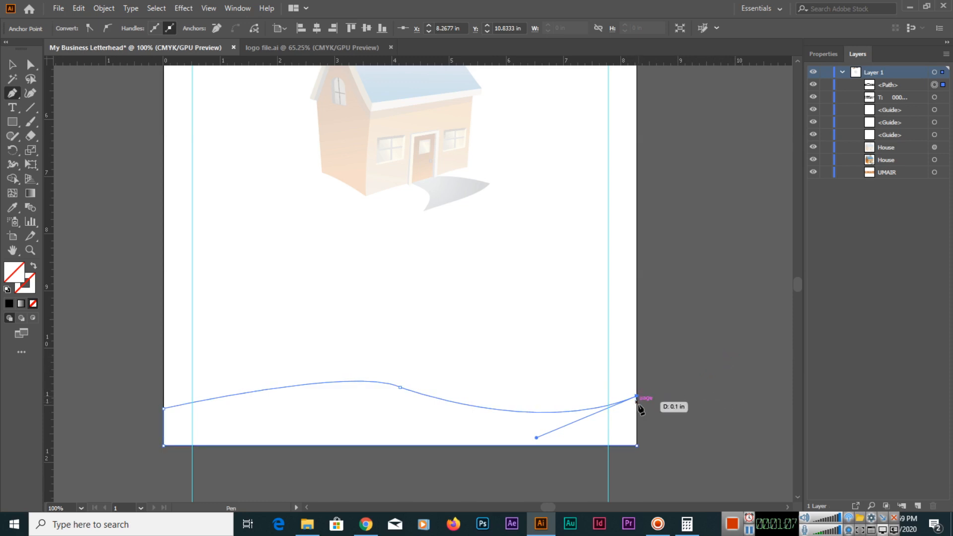
click(637, 446)
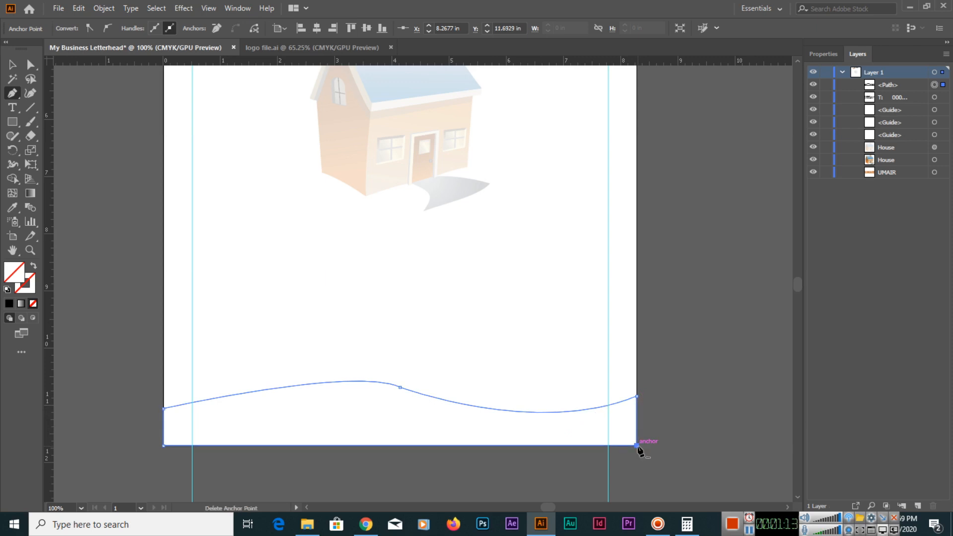
Copy the hex fill colour of the orange logo text in the page header.
click(12, 64)
click(261, 320)
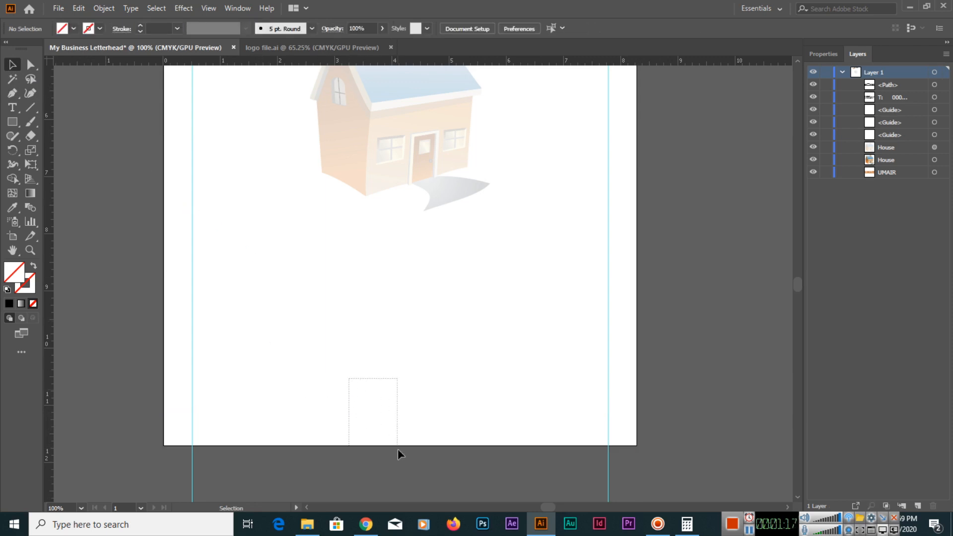
drag(395, 448, 355, 393)
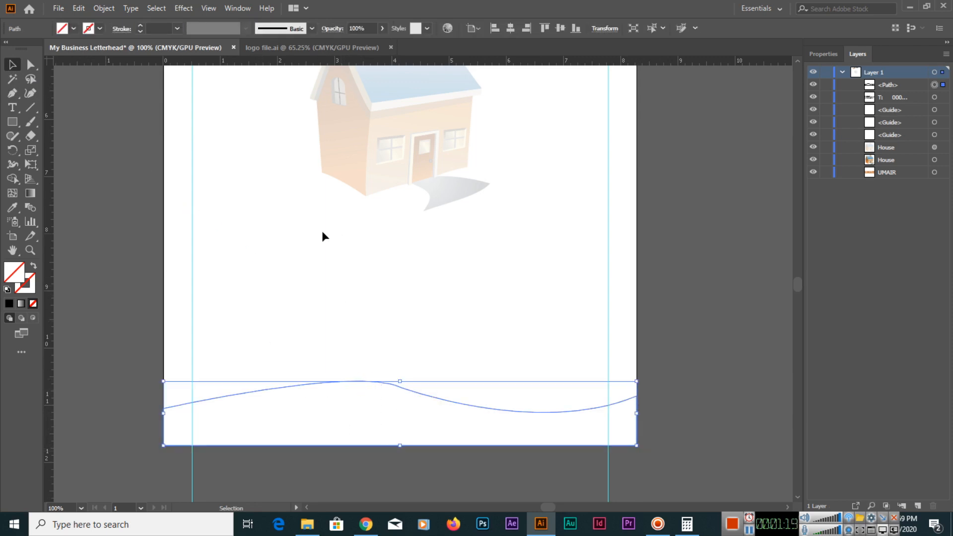
key(ctrl+minus)
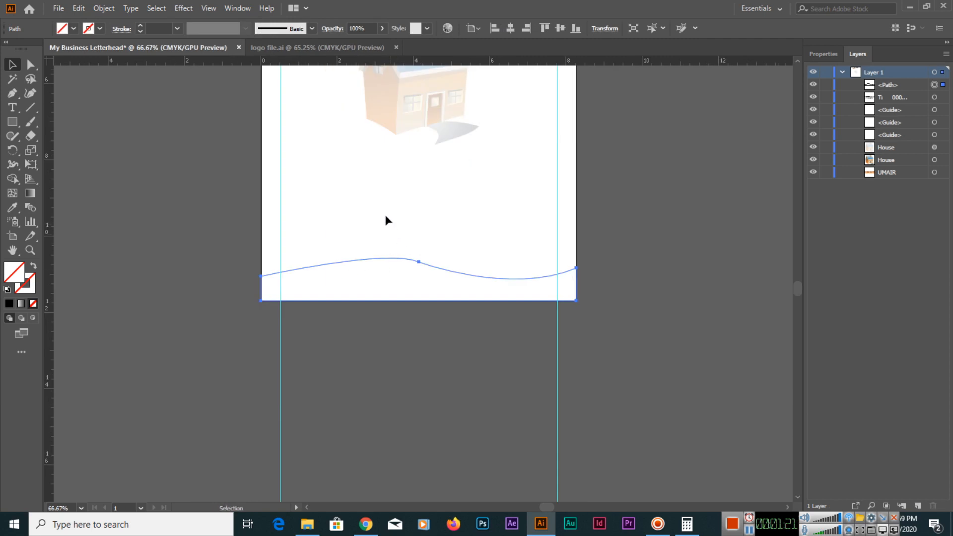
drag(387, 217, 378, 384)
drag(338, 211, 335, 294)
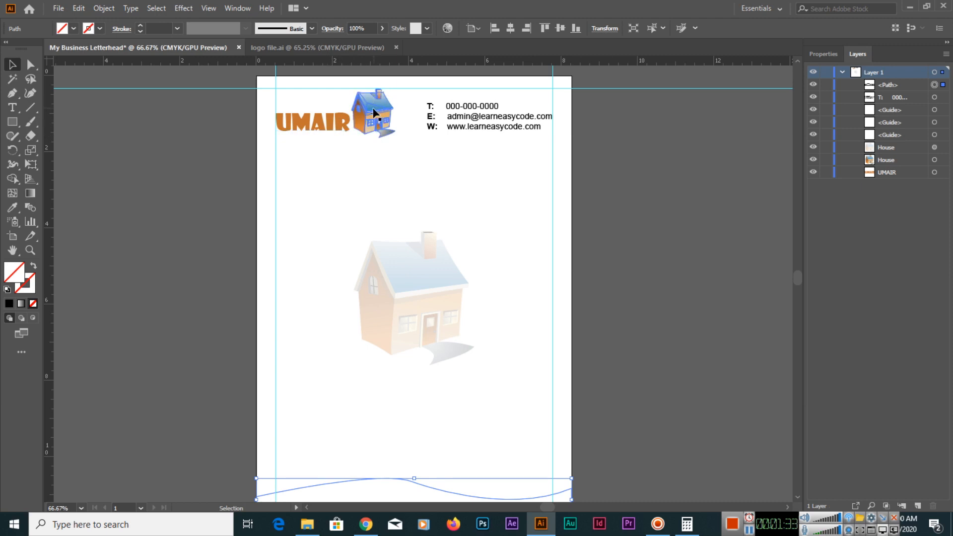
click(334, 128)
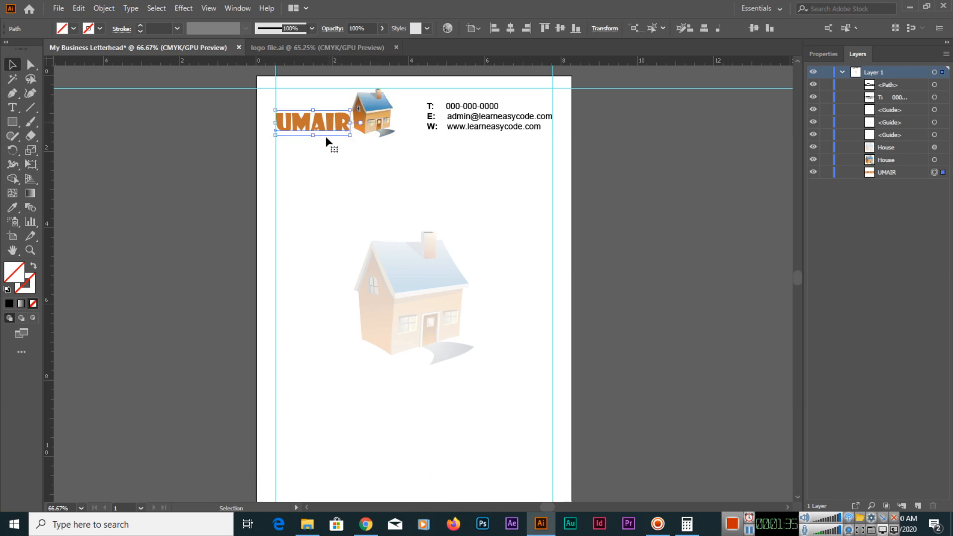
double_click(18, 276)
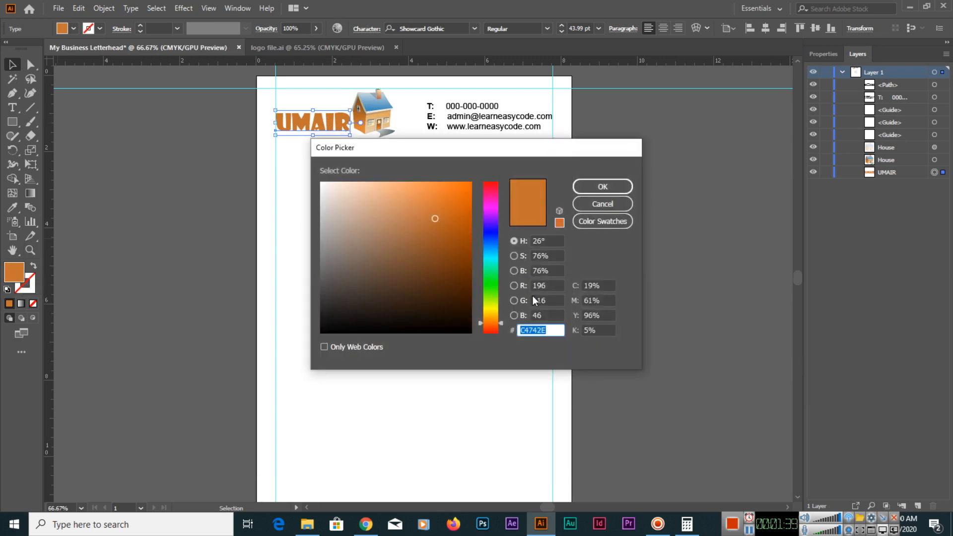
click(600, 205)
Fill the wave shape at the page bottom with colour C4742E and deselect it.
mouse_move(333, 479)
mouse_down()
mouse_move(366, 491)
mouse_move(380, 450)
mouse_move(365, 403)
mouse_up()
key(space)
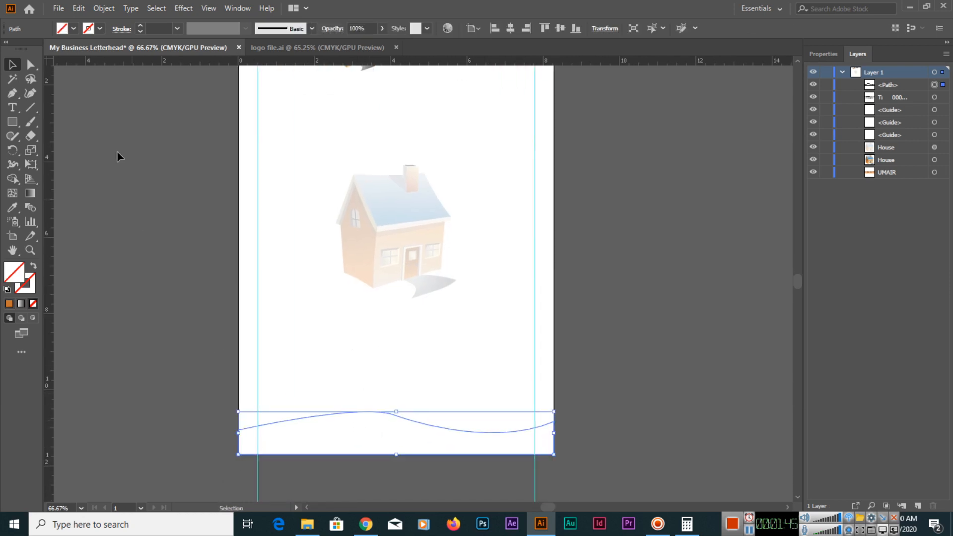
double_click(13, 272)
text(C4742E)
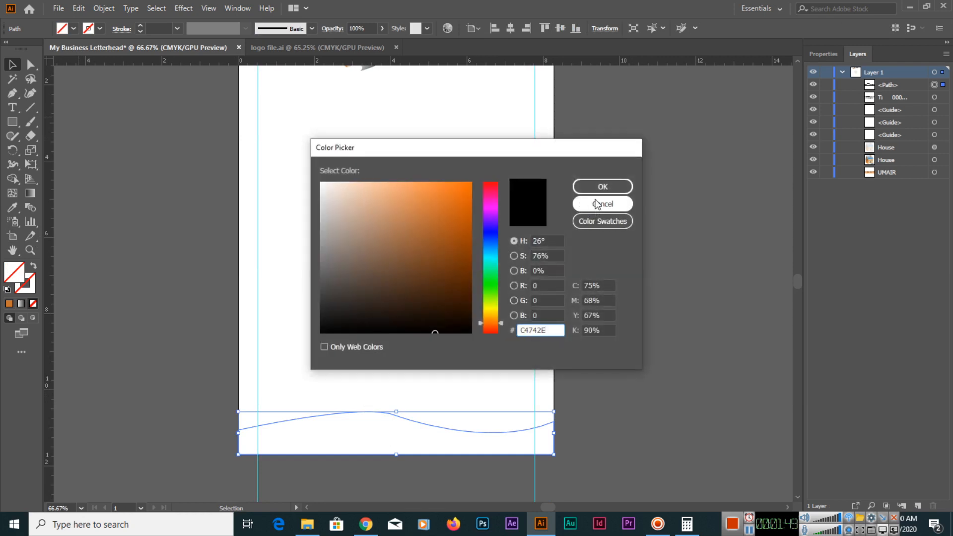
click(602, 186)
drag(451, 365, 499, 388)
click(394, 389)
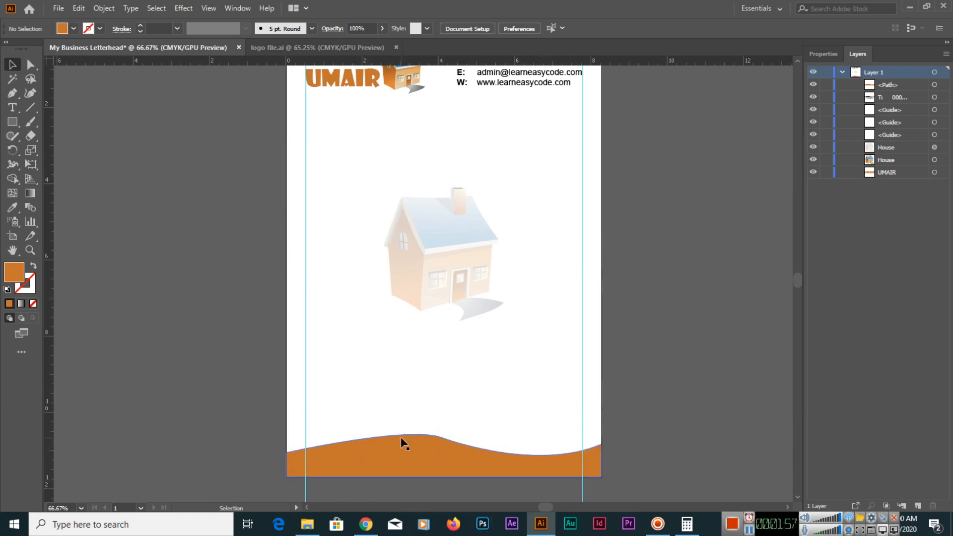
Smooth the crest and slopes of the orange wave's upper edge with the Smooth Tool.
click(412, 446)
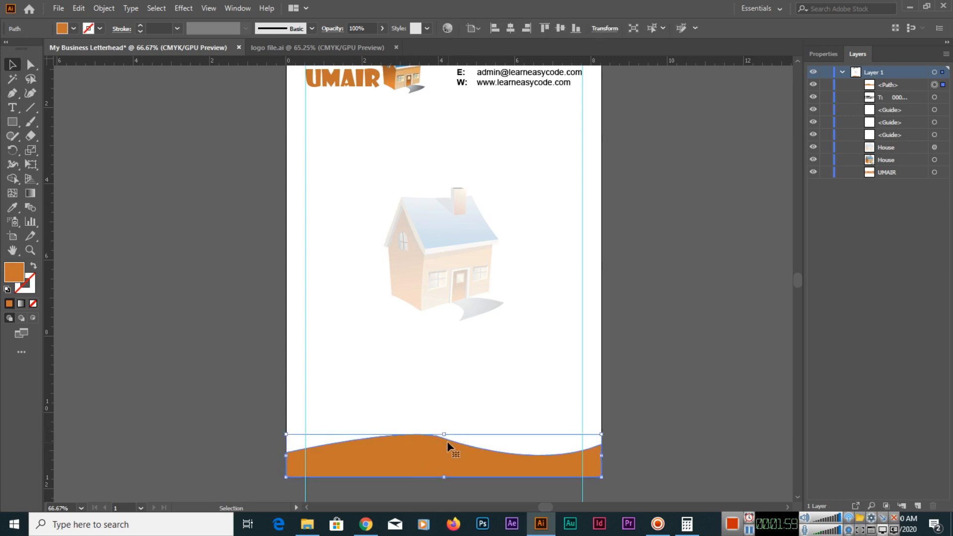
click(10, 138)
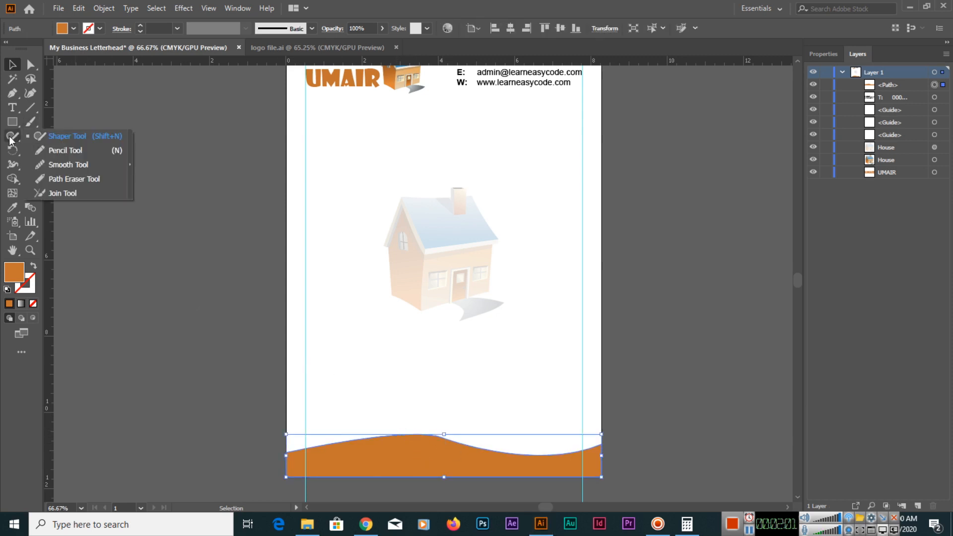
click(62, 164)
mouse_move(368, 443)
mouse_down()
mouse_move(408, 432)
mouse_move(456, 445)
mouse_move(407, 440)
mouse_move(415, 434)
mouse_move(353, 441)
mouse_up()
mouse_move(465, 449)
mouse_down()
mouse_move(333, 455)
mouse_move(341, 441)
mouse_move(312, 449)
mouse_move(334, 457)
mouse_up()
key(ctrl+z)
key(ctrl+z)
mouse_move(410, 436)
mouse_down()
mouse_move(432, 431)
mouse_move(461, 446)
mouse_up()
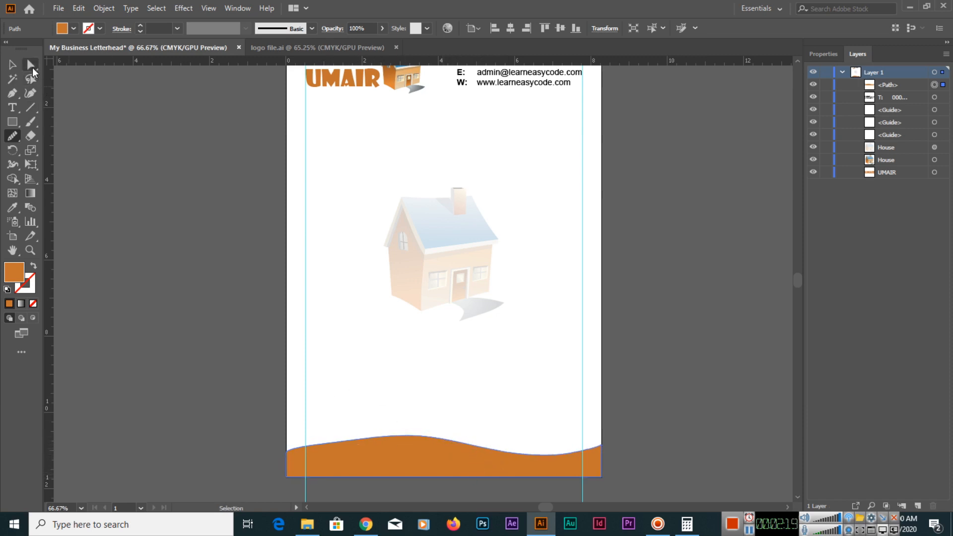
Try to reshape the left part of the wave by moving its anchor point and handle, undoing each change.
click(31, 67)
click(350, 451)
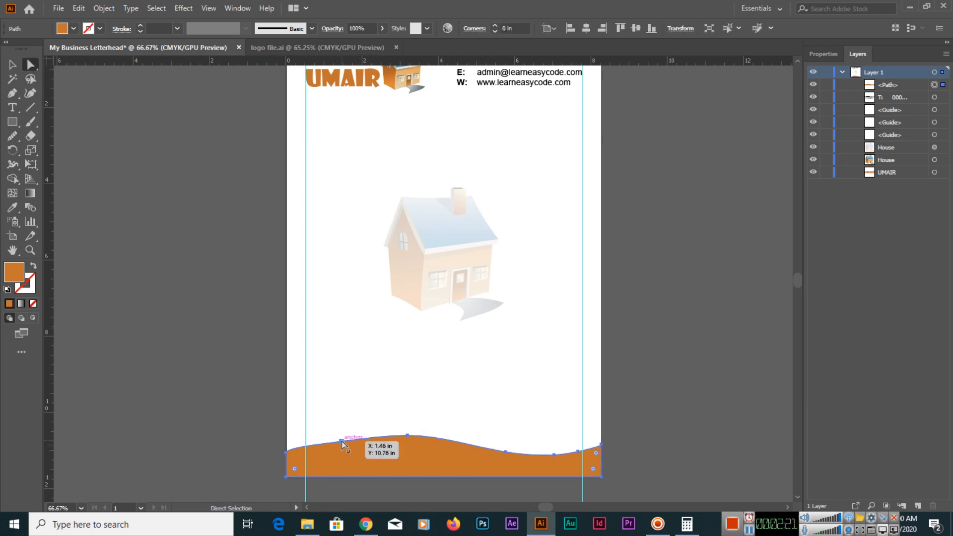
drag(341, 443, 357, 462)
key(ctrl+z)
key(ctrl+z)
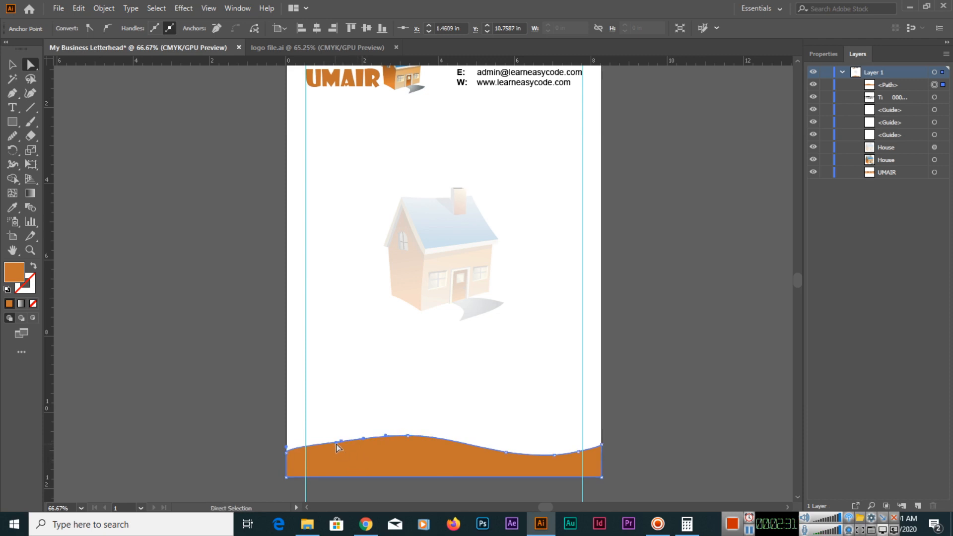
drag(337, 442, 335, 449)
key(ctrl+z)
click(349, 407)
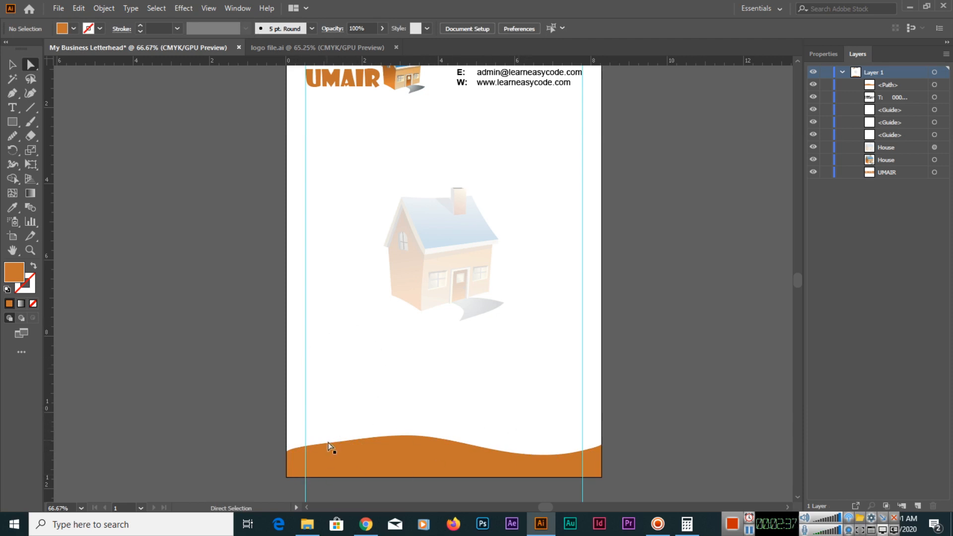
click(293, 463)
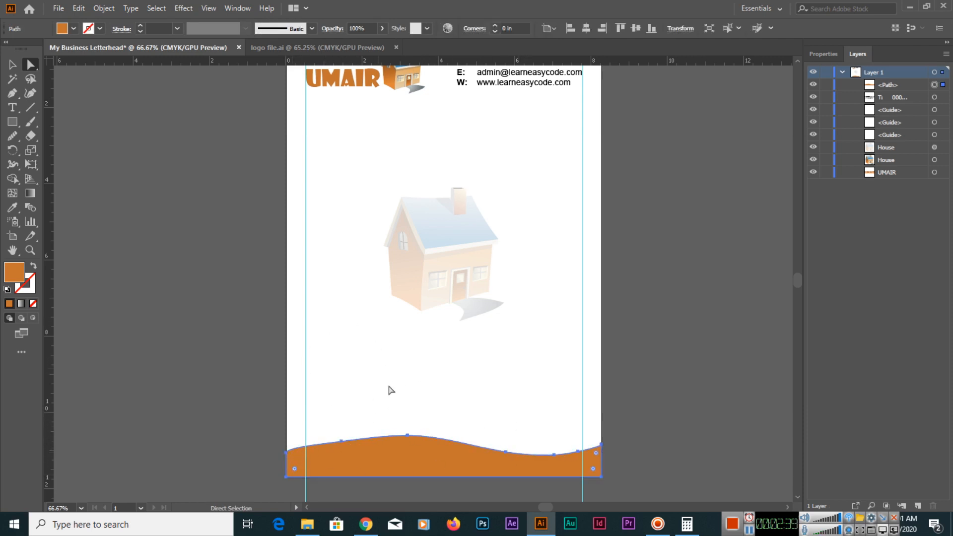
key(v)
click(351, 371)
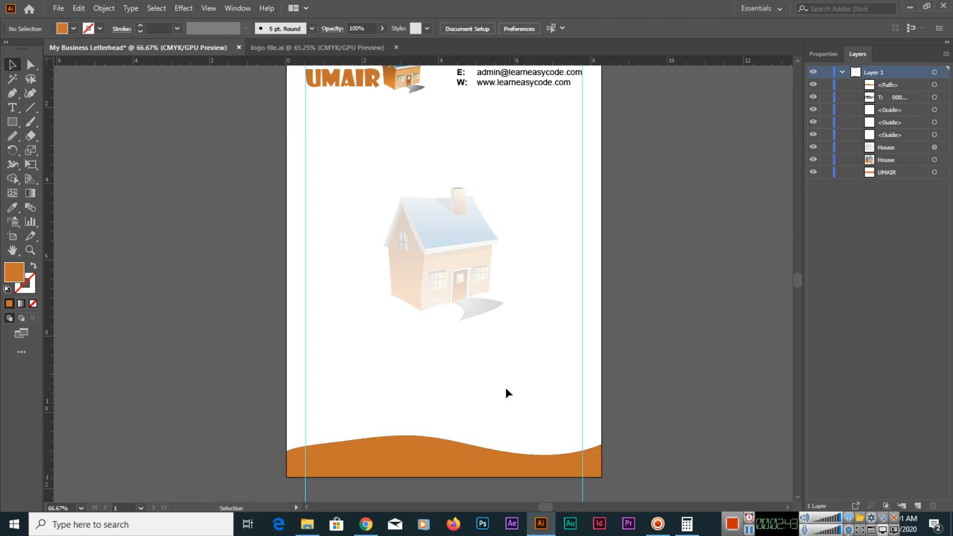
Delete the orange wave shape from the bottom of the page.
key(space)
key(ctrl+0)
click(386, 477)
click(309, 440)
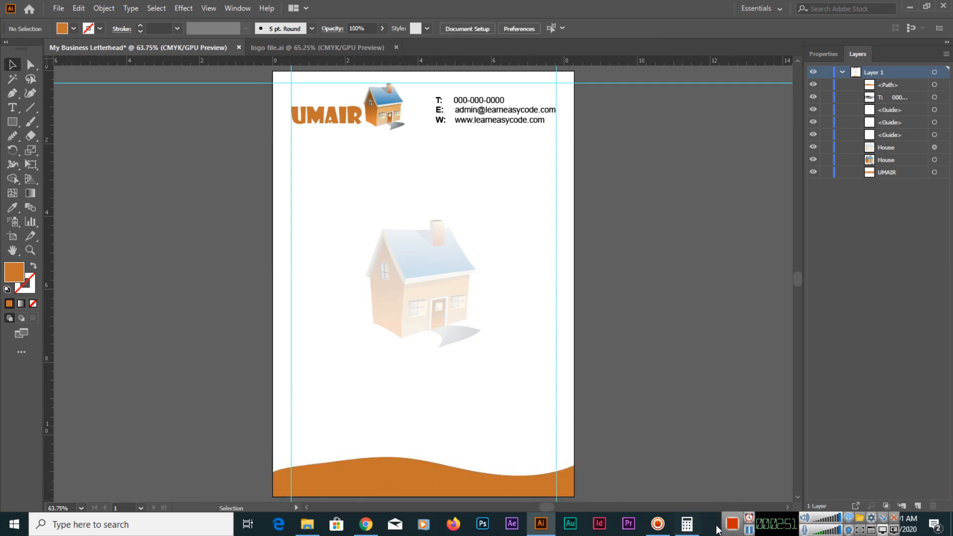
click(748, 530)
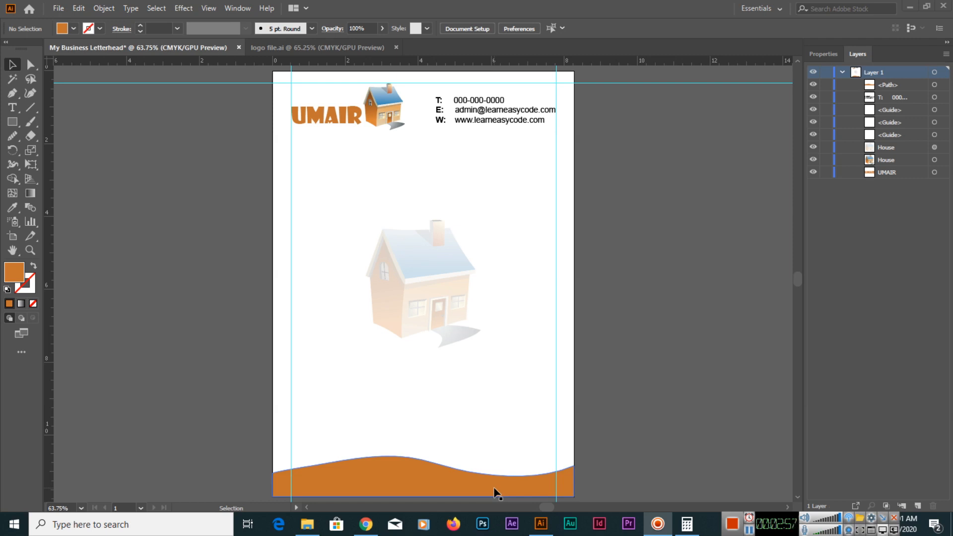
click(390, 470)
drag(364, 468, 371, 468)
key(Delete)
Draw an orange rectangle across the full page width along the bottom edge, and lower its top side to make the band thinner.
click(12, 121)
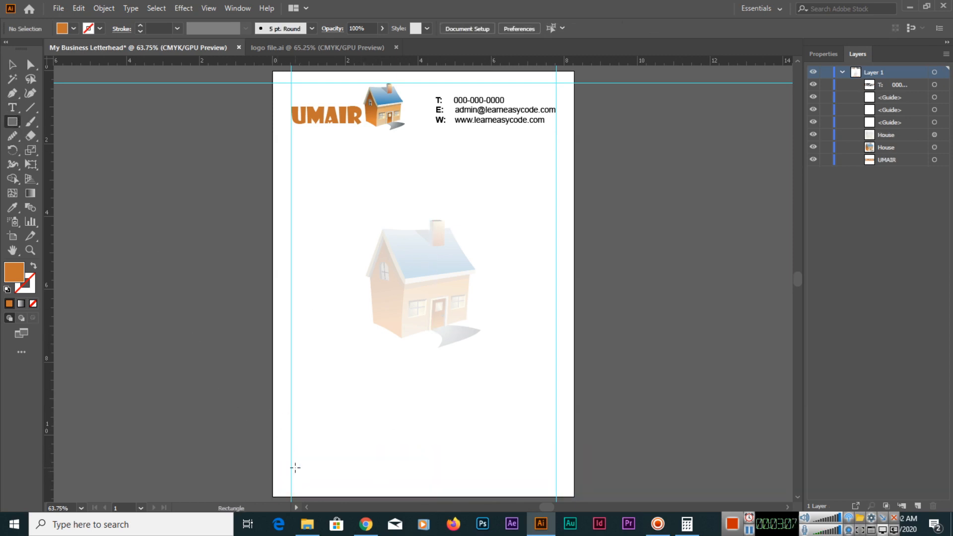
drag(273, 459, 574, 496)
key(v)
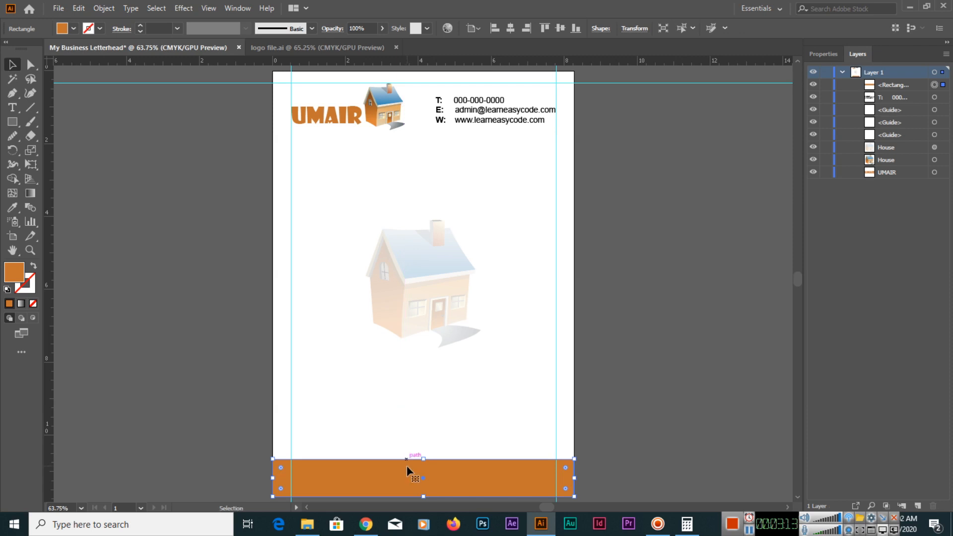
drag(426, 460, 427, 470)
click(599, 347)
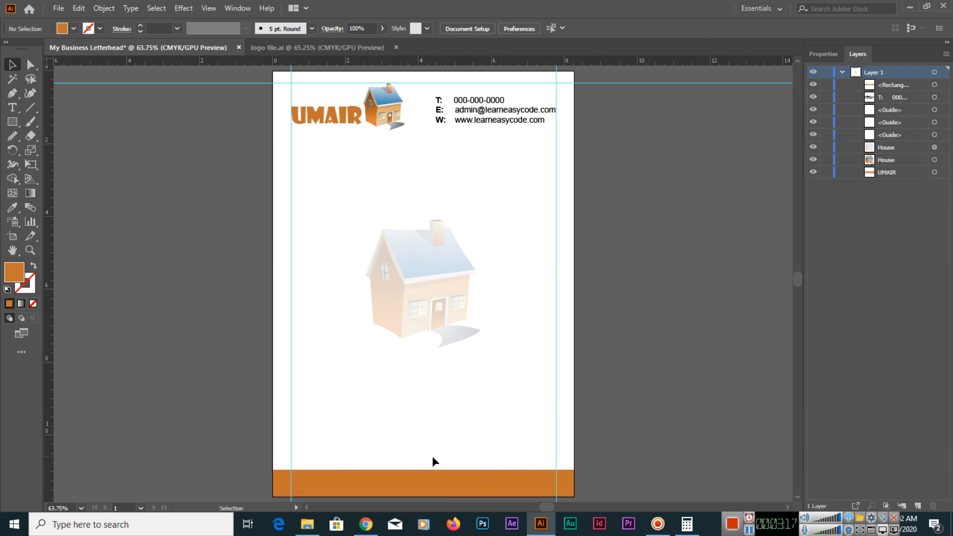
click(454, 482)
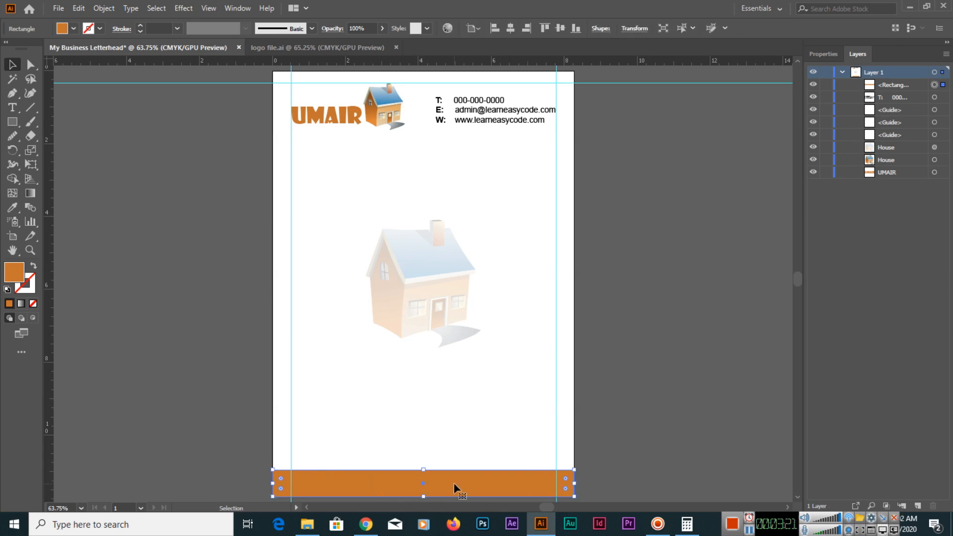
Add an anchor point at the midpoint of the orange rectangle's upper edge and raise it into a shallow peak.
click(13, 93)
click(65, 107)
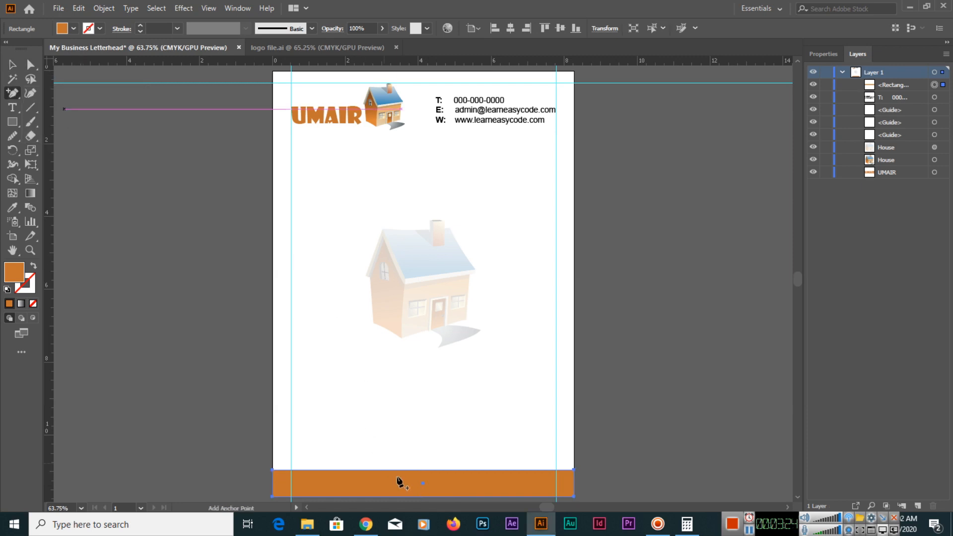
click(422, 470)
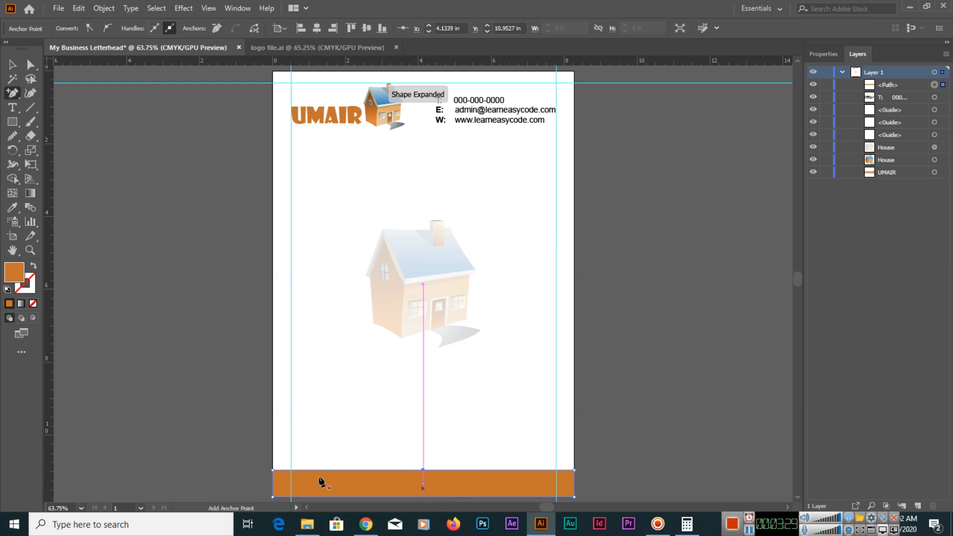
click(31, 65)
drag(425, 470, 421, 454)
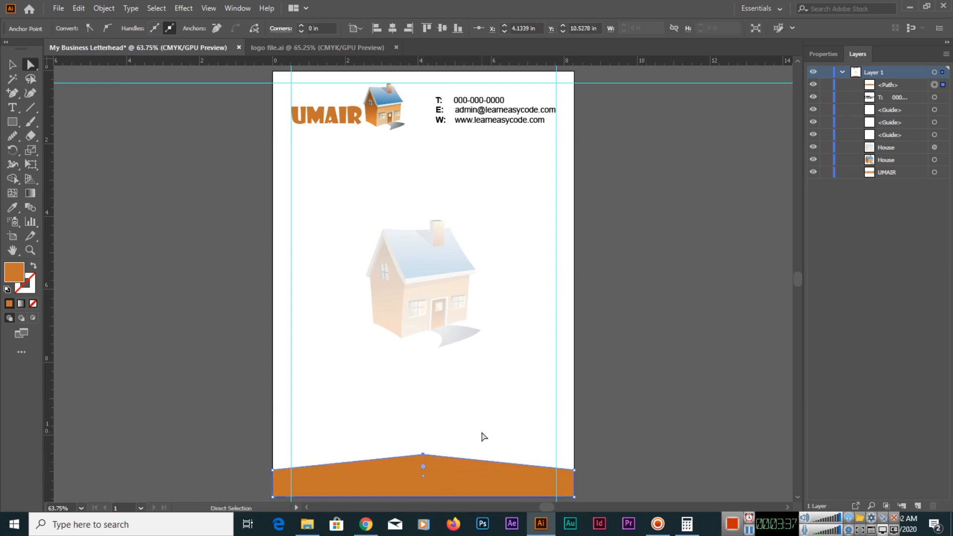
click(484, 436)
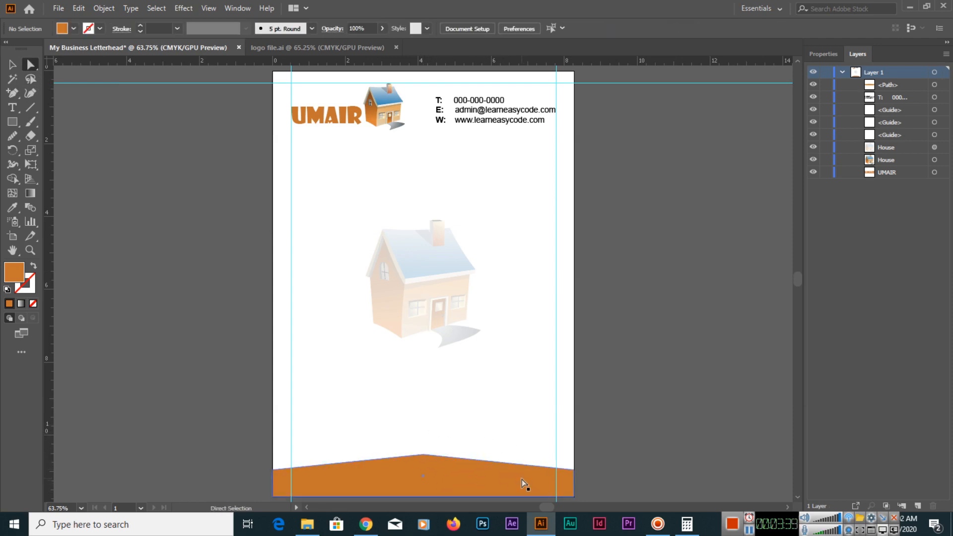
key(v)
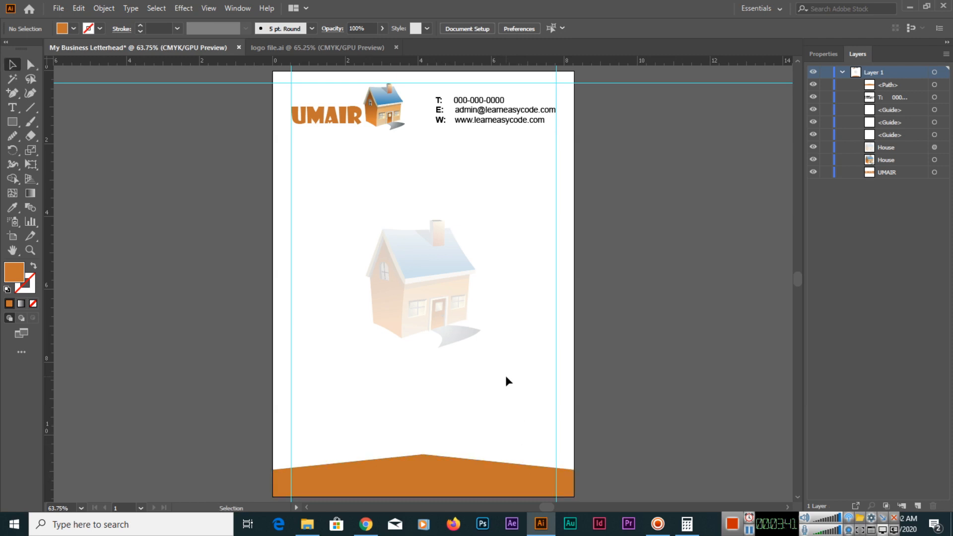
Undo the raised peak and the added anchor point, restoring the plain orange rectangle.
key(ctrl+z)
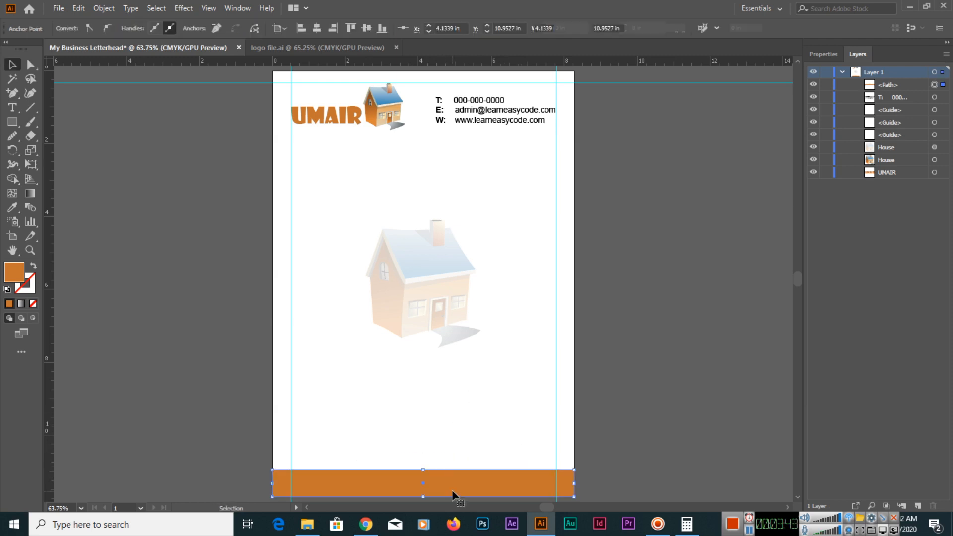
click(424, 461)
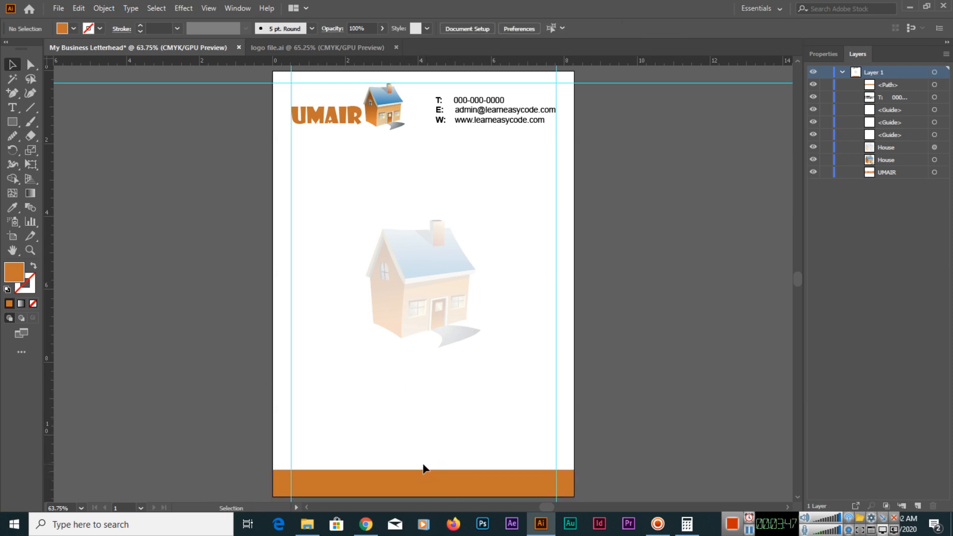
key(ctrl+z)
Add an anchor point exactly at the centre of the orange rectangle's upper edge and pull it straight up into a peak.
click(14, 97)
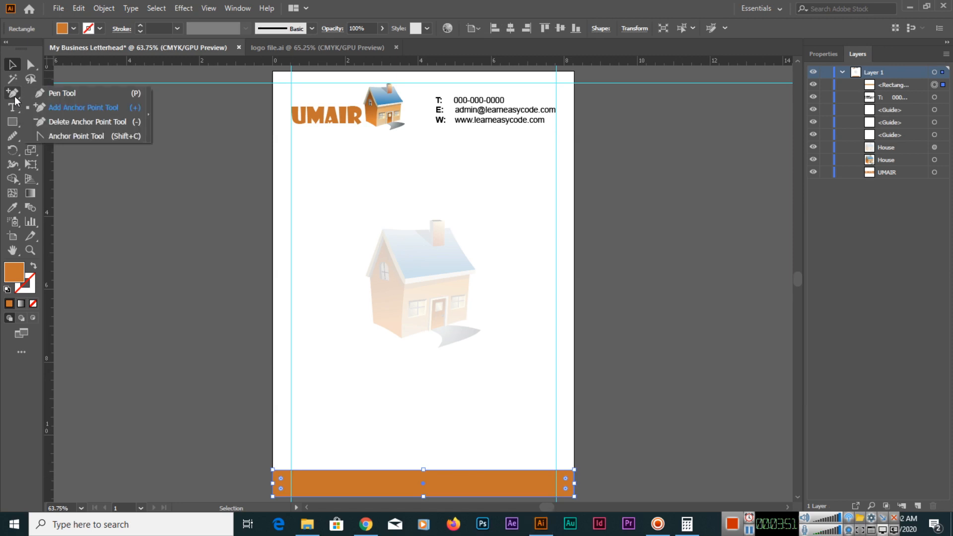
click(83, 107)
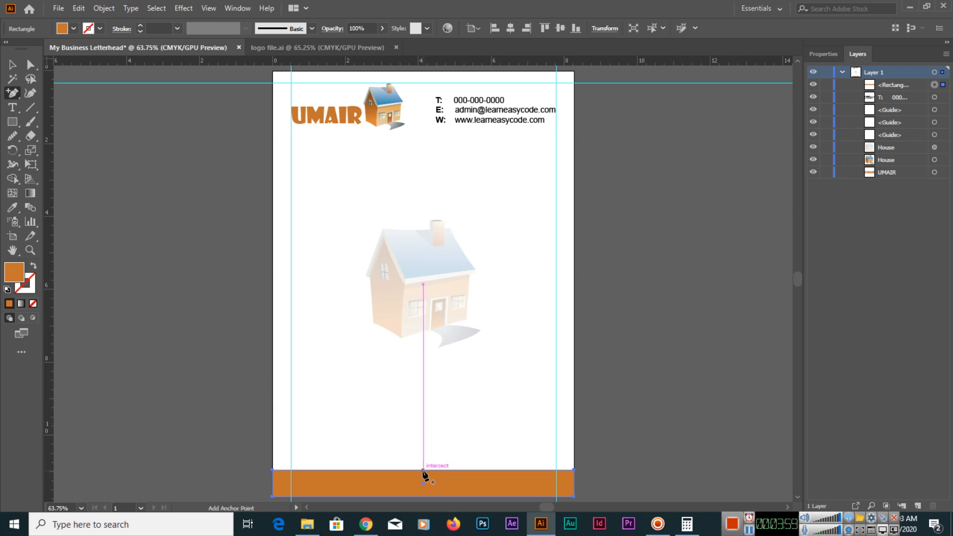
key(ctrl)
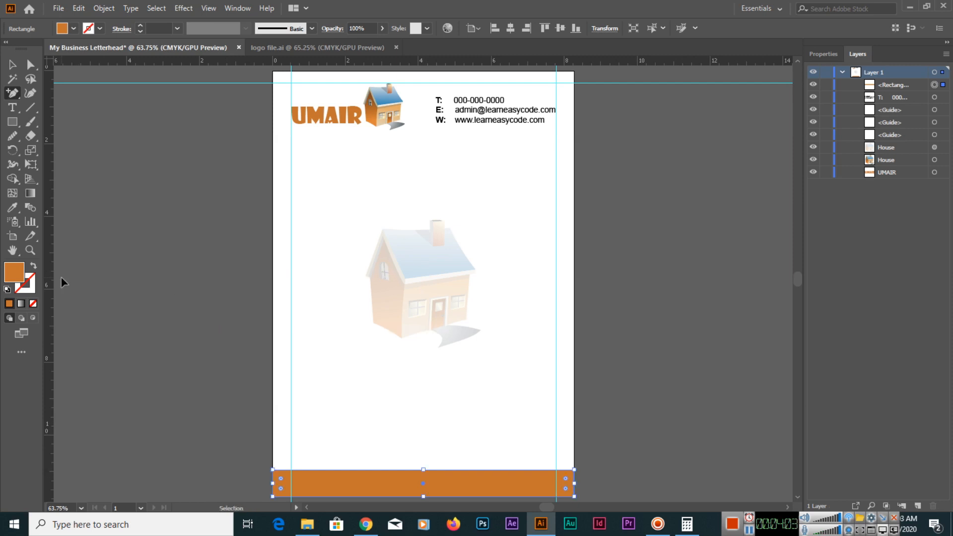
key(ctrl+plus)
key(ctrl+plus)
key(ctrl+plus)
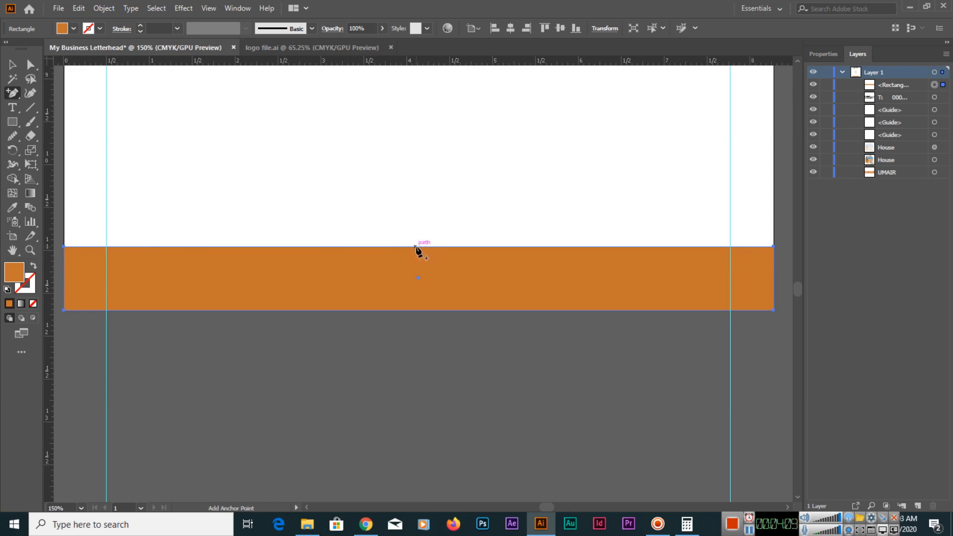
click(418, 246)
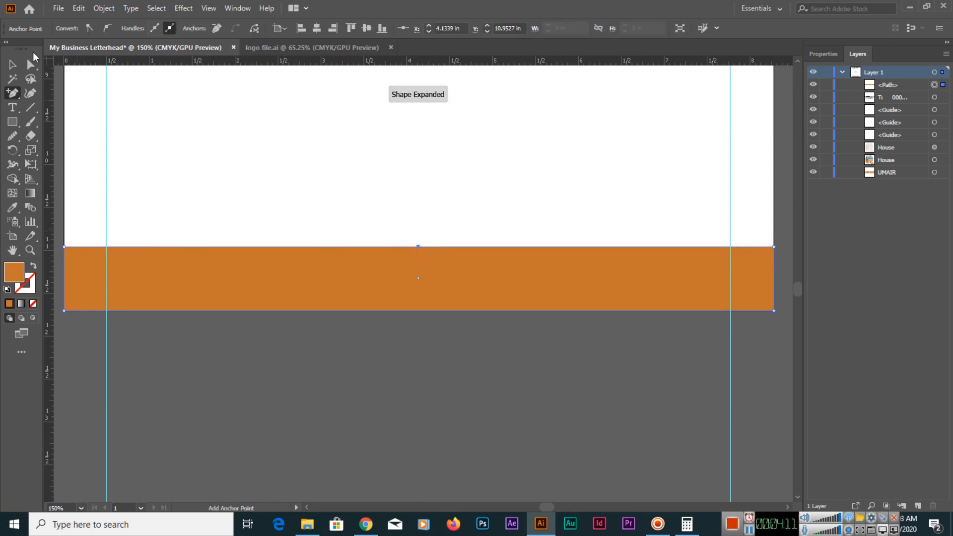
click(29, 64)
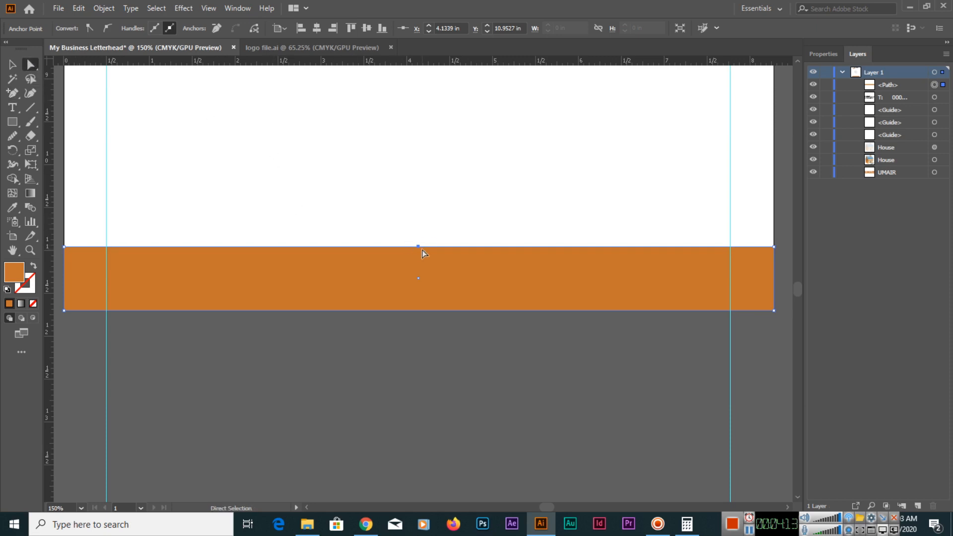
drag(419, 247, 418, 207)
click(444, 182)
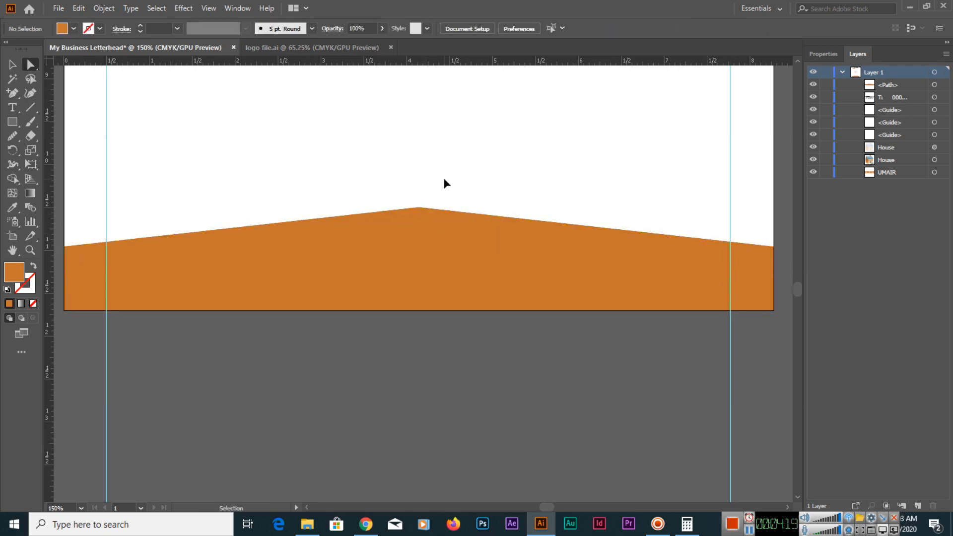
Lower the central peak of the orange footer shape slightly to flatten its slopes.
key(ctrl+0)
click(429, 488)
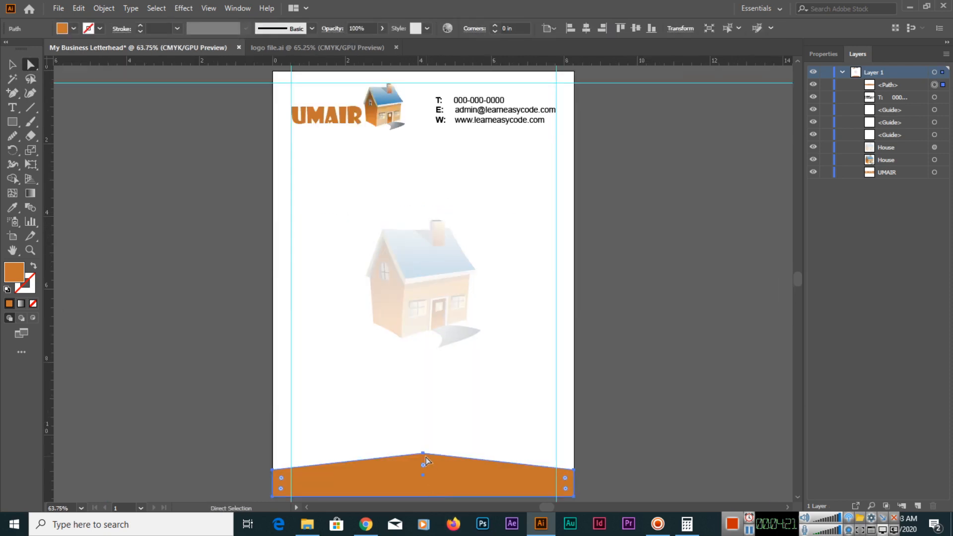
drag(424, 455, 422, 457)
click(444, 439)
click(457, 440)
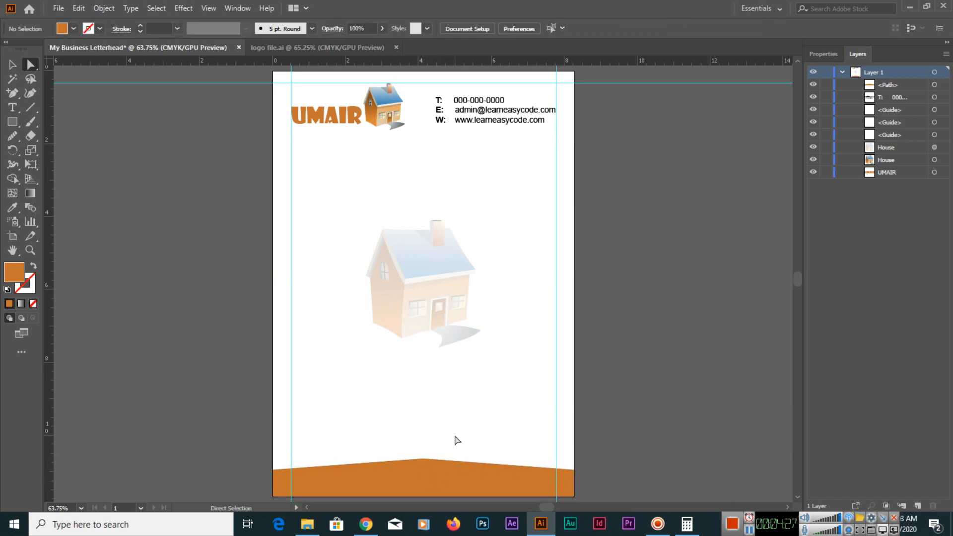
Duplicate the header's contact text block and place the copy below the house watermark.
key(t)
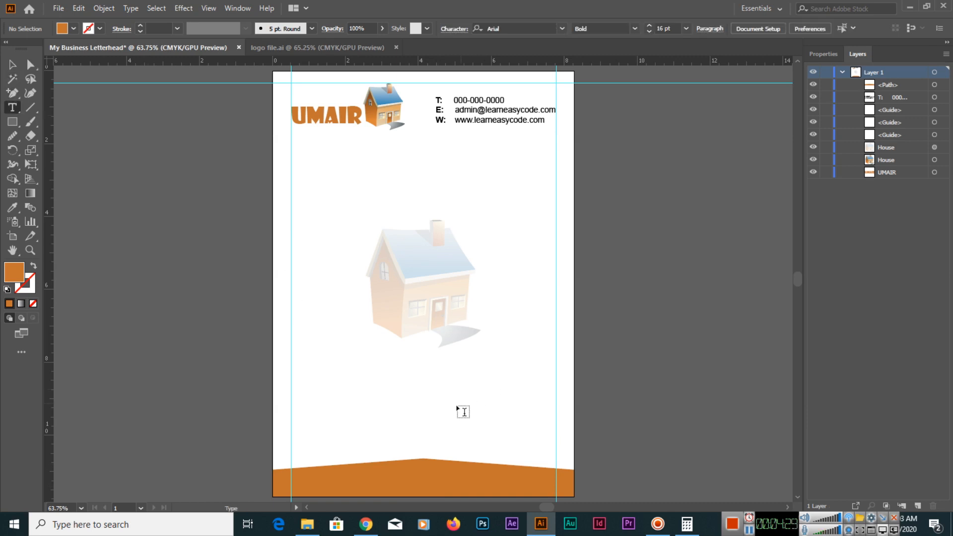
key(v)
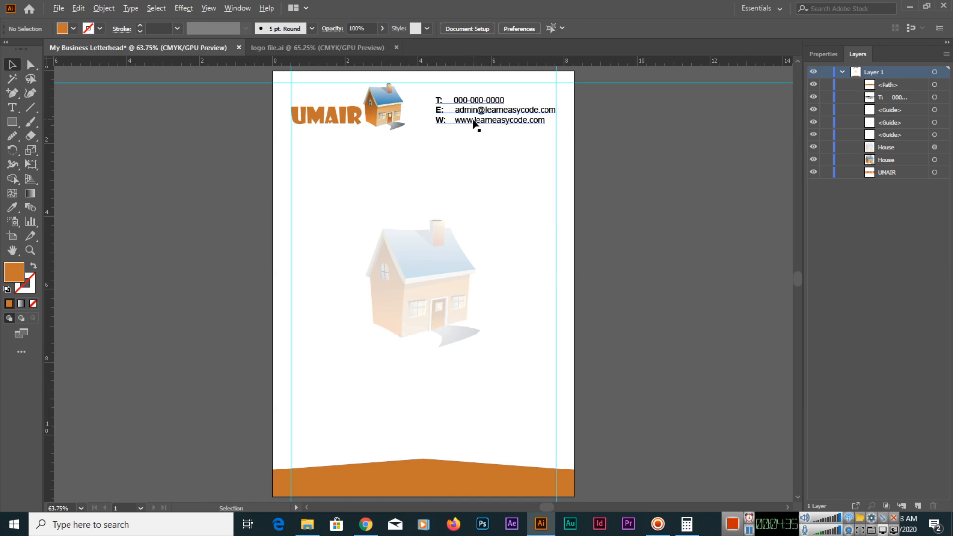
drag(473, 123, 373, 401)
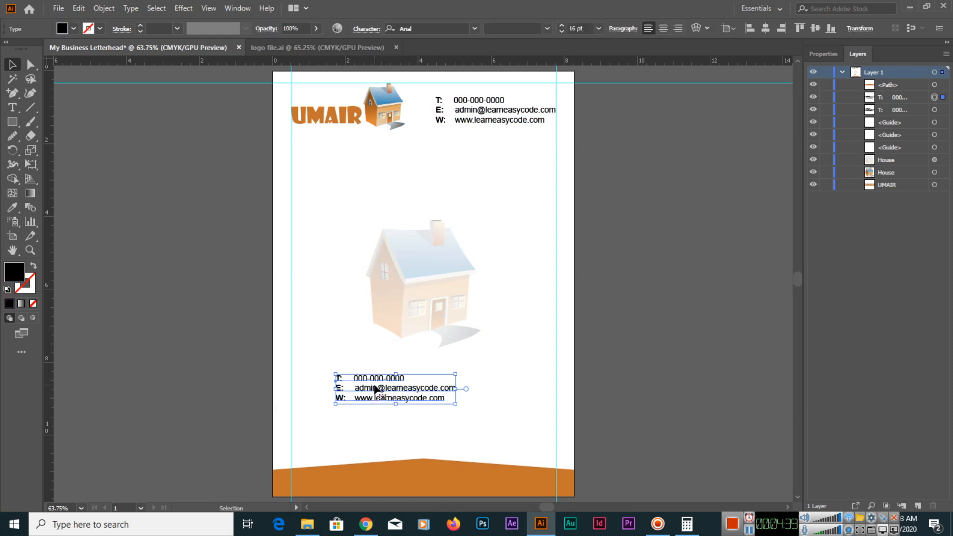
Replace all of the copied contact text with the single line "Building Name, City, P.O. Box, Country Name".
double_click(382, 396)
key(ctrl+a)
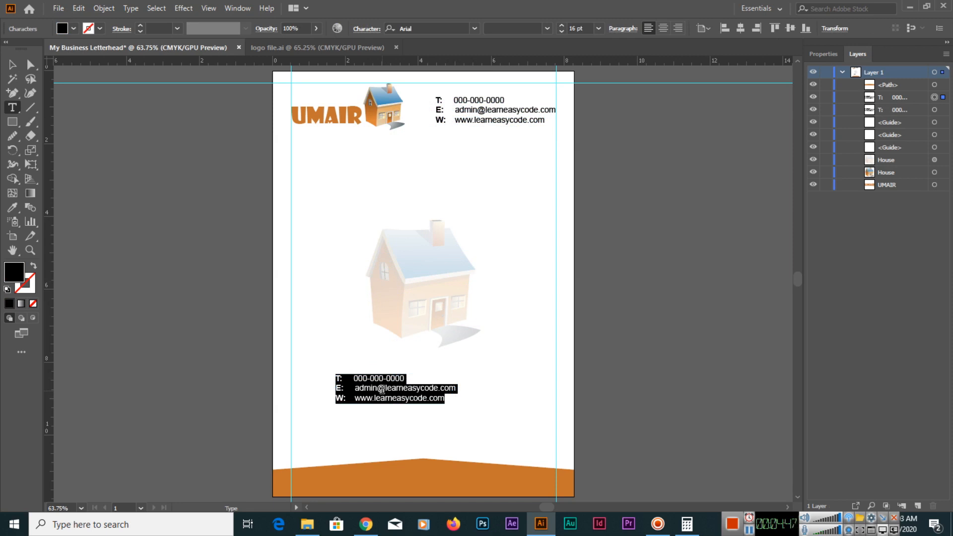
text(Building Name,)
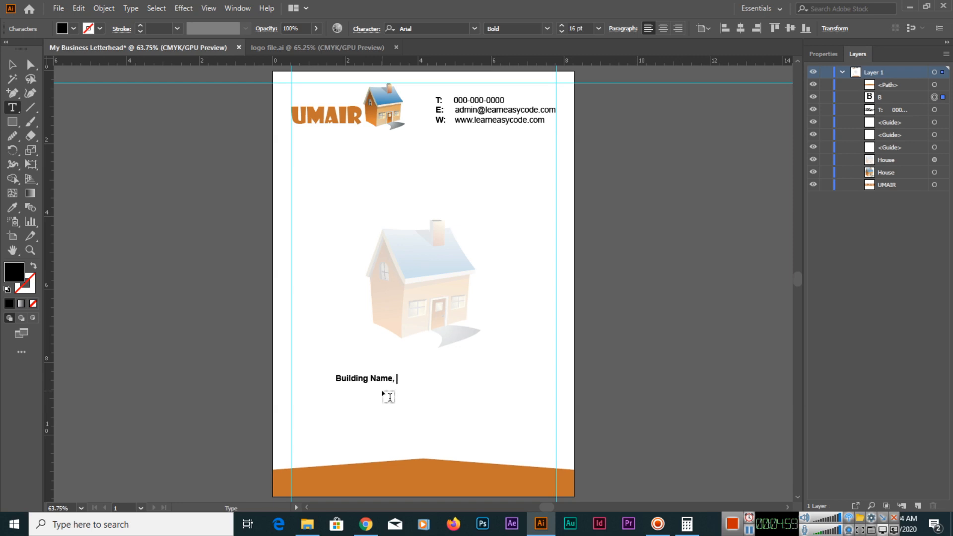
text(City, P.O. Box, Country Name)
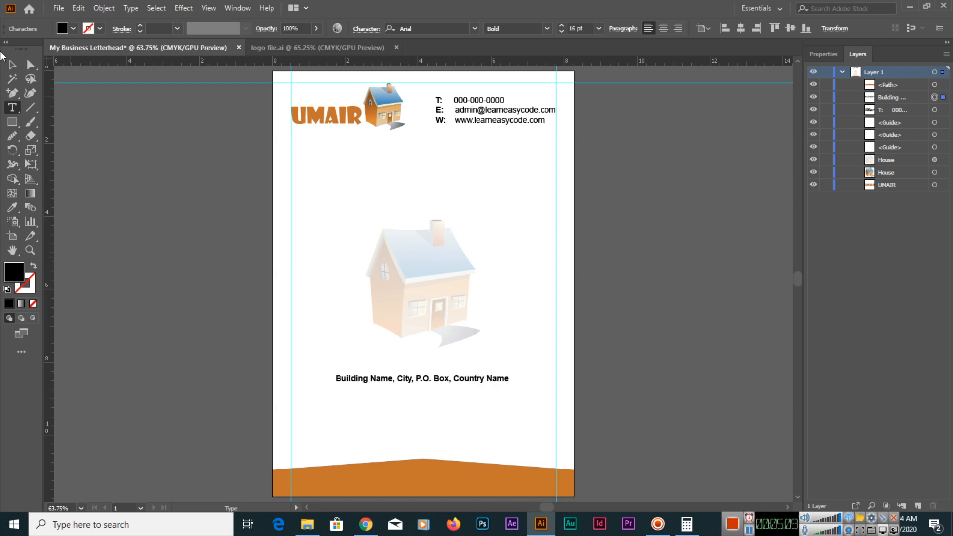
Move the address line onto the orange footer, ending at the right margin guide, and stack it above the footer shape.
click(12, 65)
drag(486, 383, 531, 480)
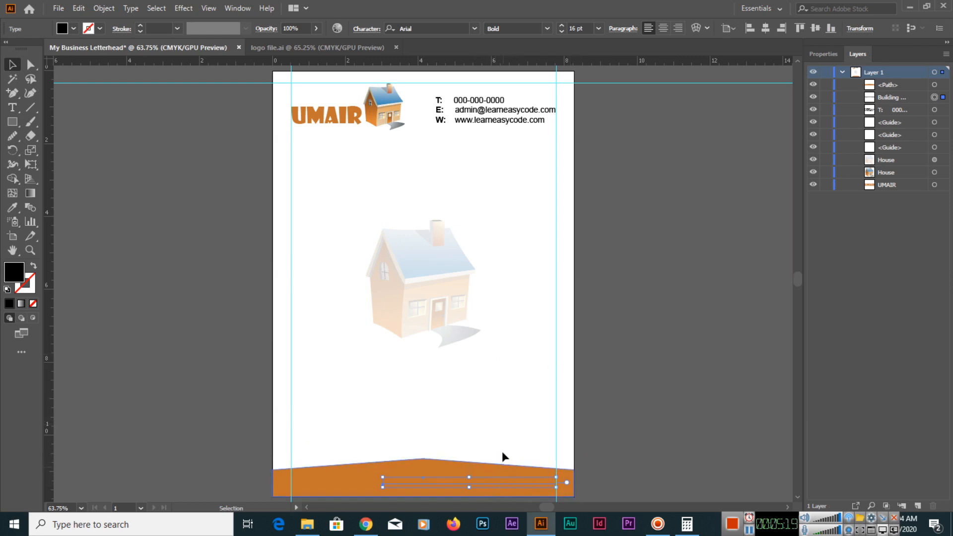
click(901, 97)
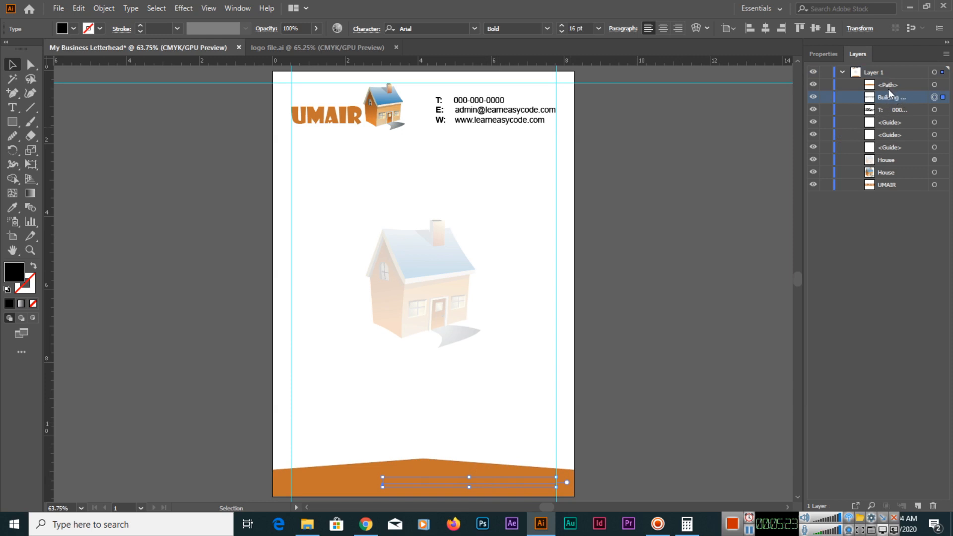
drag(900, 96, 886, 79)
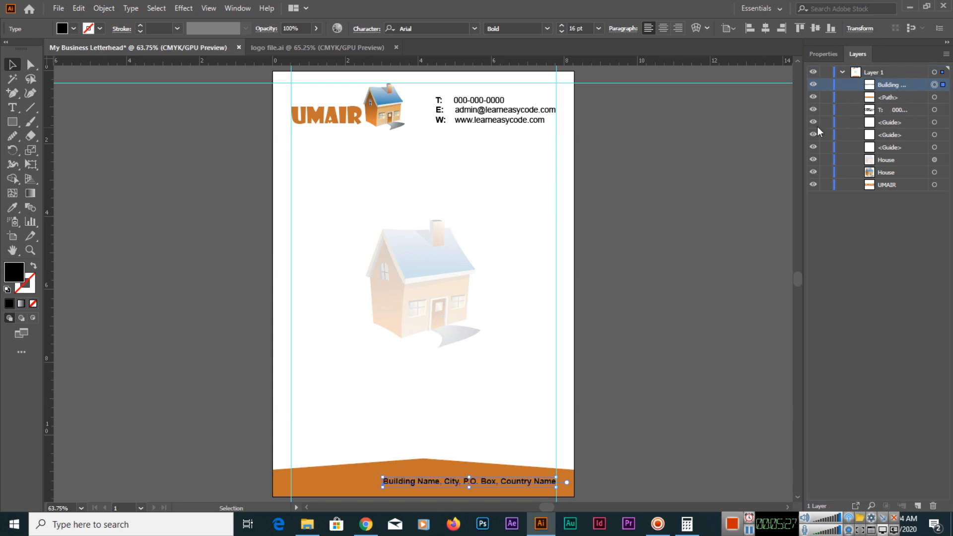
click(519, 436)
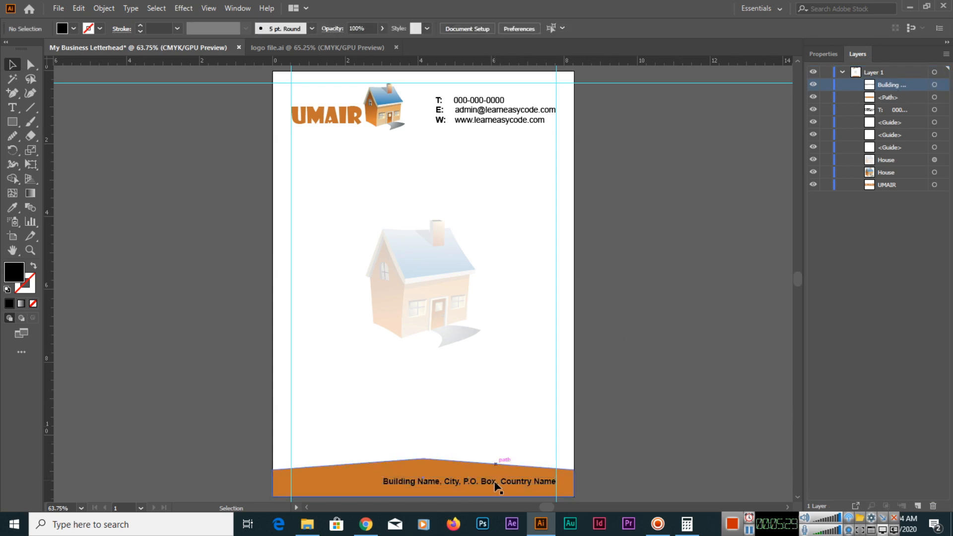
Nudge the address line slightly lower within the orange footer, keeping it aligned to the right margin guide.
key(ctrl+plus)
key(ctrl+plus)
key(ctrl+plus)
drag(503, 482, 516, 288)
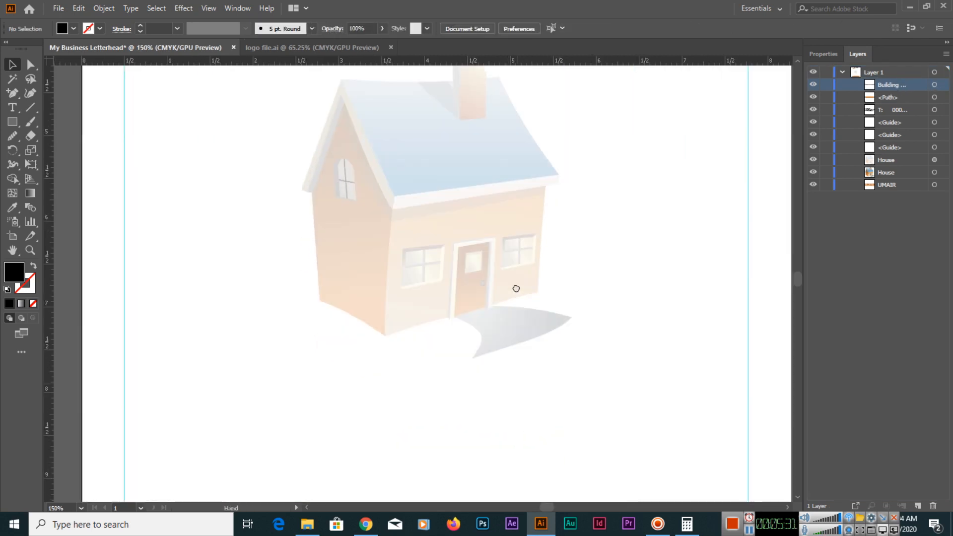
scroll(515, 288, down, 10)
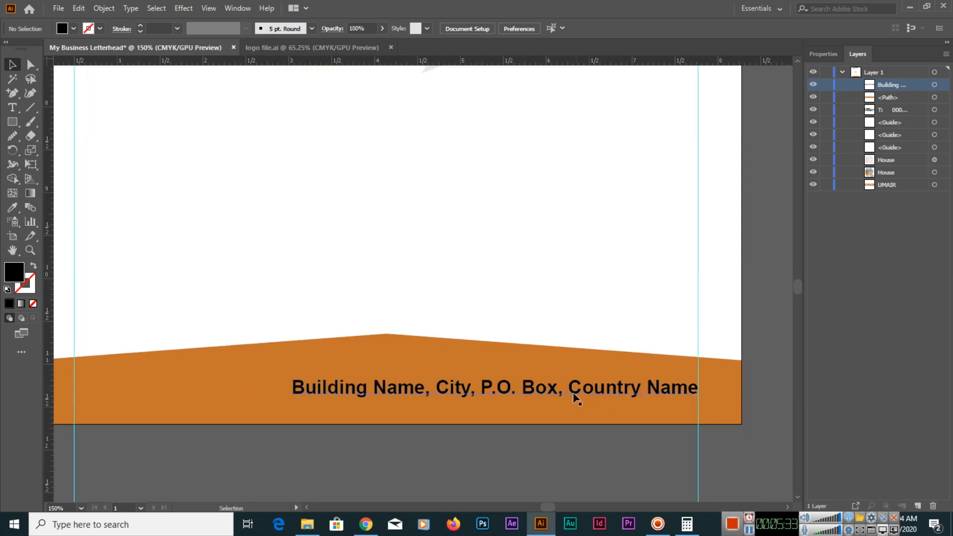
drag(556, 391, 554, 391)
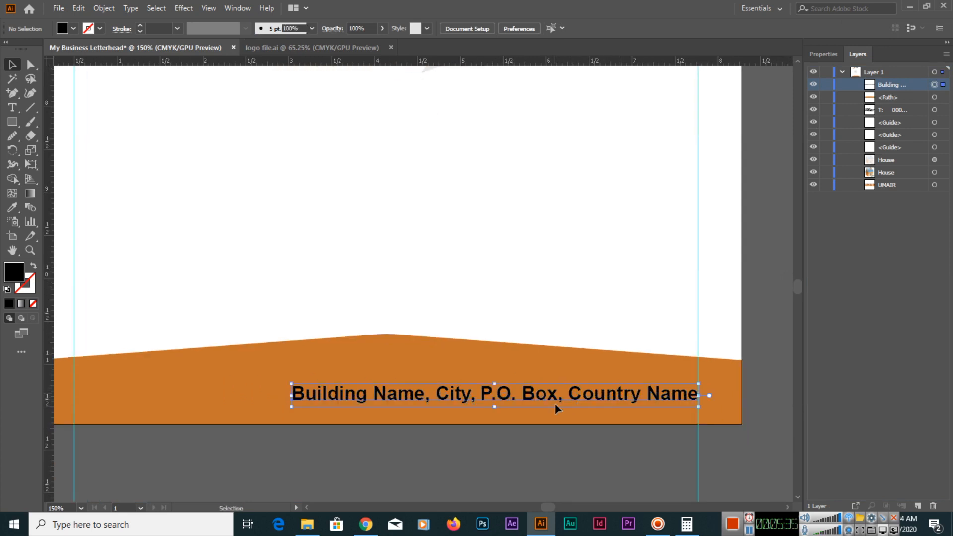
click(568, 442)
Change the fill colour of the address line in the footer to white.
click(502, 403)
click(73, 29)
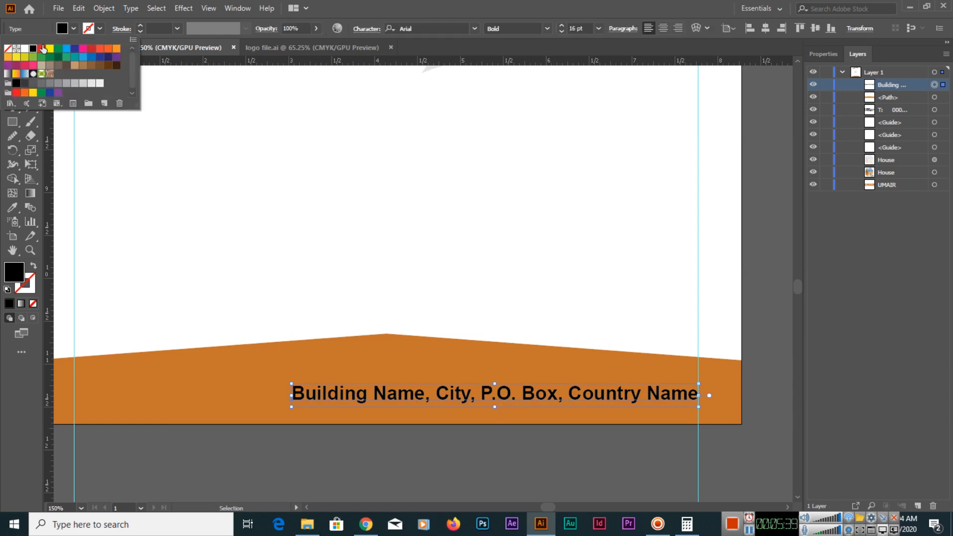
click(25, 48)
click(342, 185)
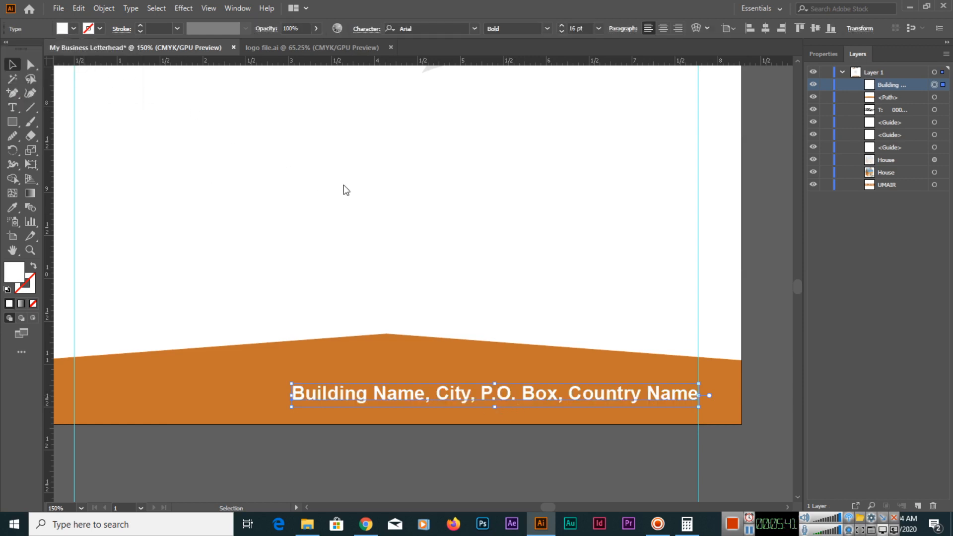
click(442, 285)
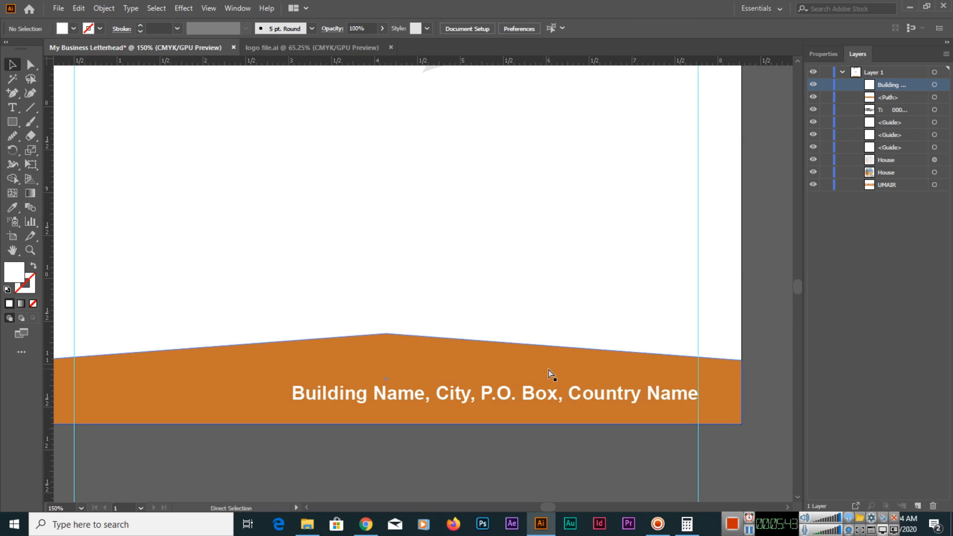
key(ctrl+0)
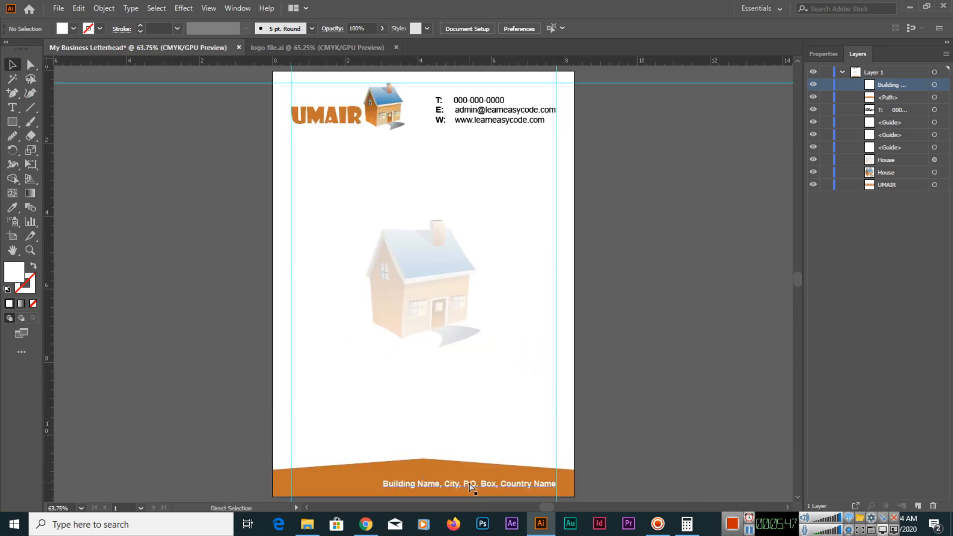
Set the footer address line's font size to 14 pt and realign its end with the right margin guide.
key(ctrl+plus)
key(ctrl+plus)
key(ctrl+plus)
drag(443, 318, 404, 156)
scroll(451, 367, down, 4)
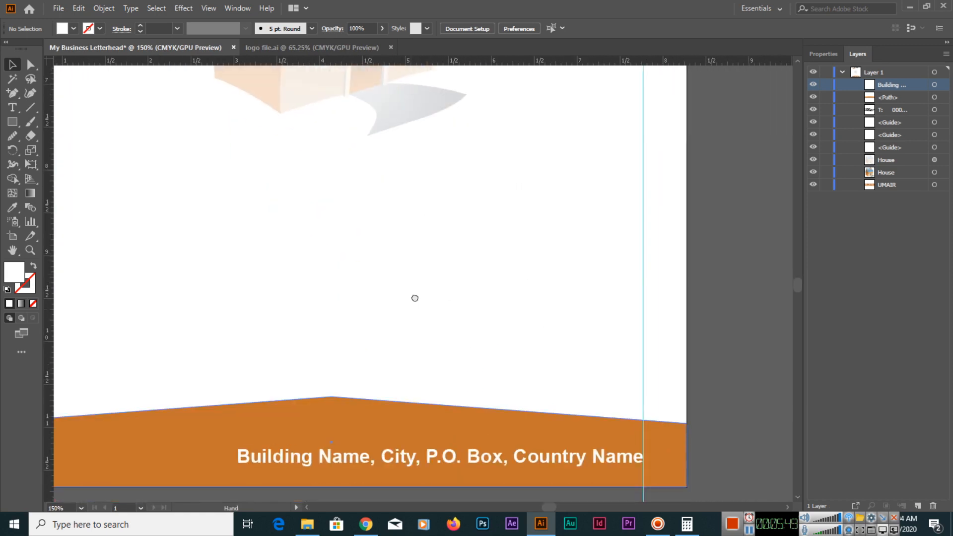
click(374, 426)
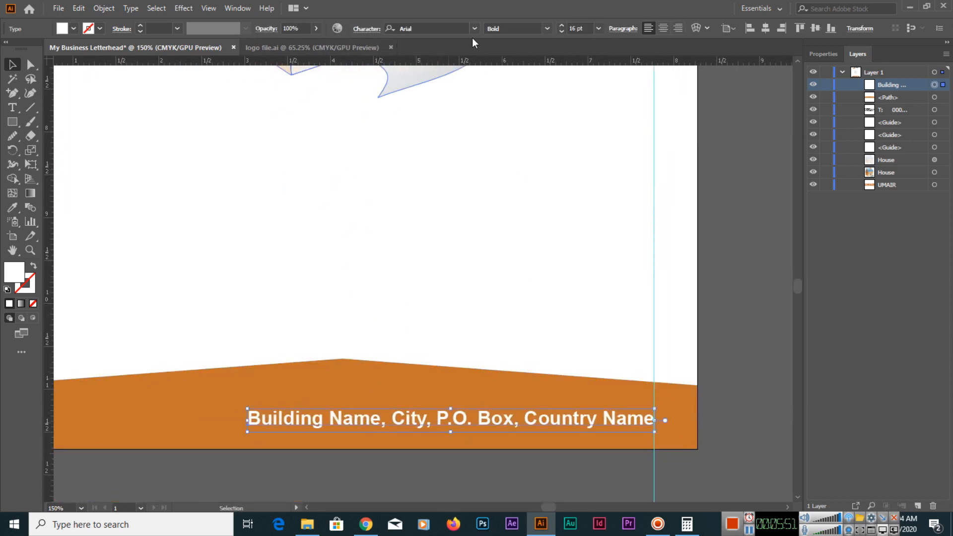
click(560, 31)
click(560, 31)
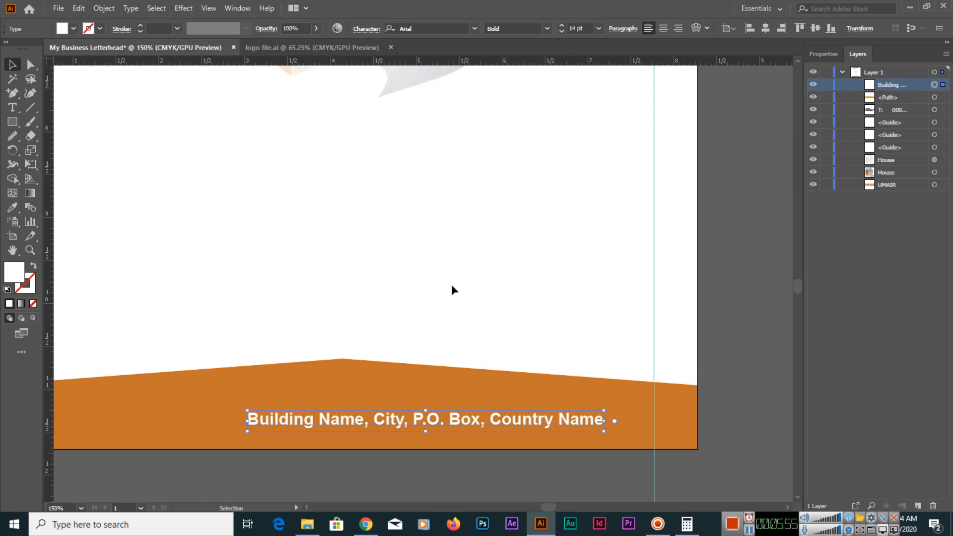
drag(382, 422, 432, 420)
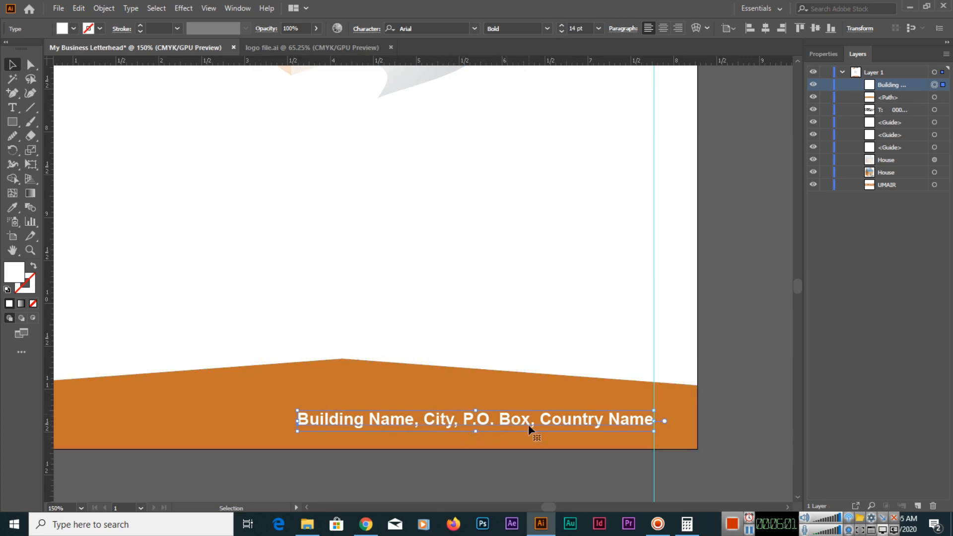
Convert the footer address text to outlines and check the letter shapes up close.
key(a)
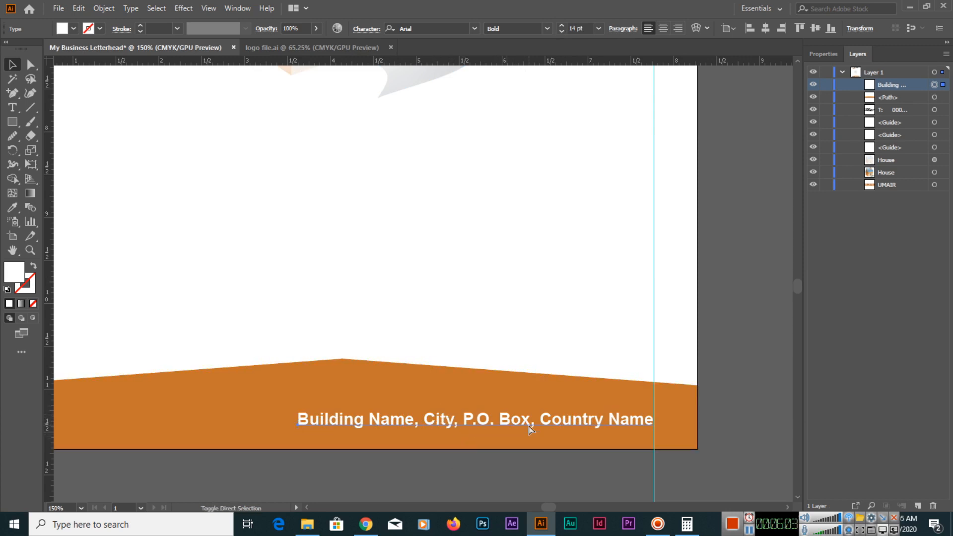
key(ctrl+g)
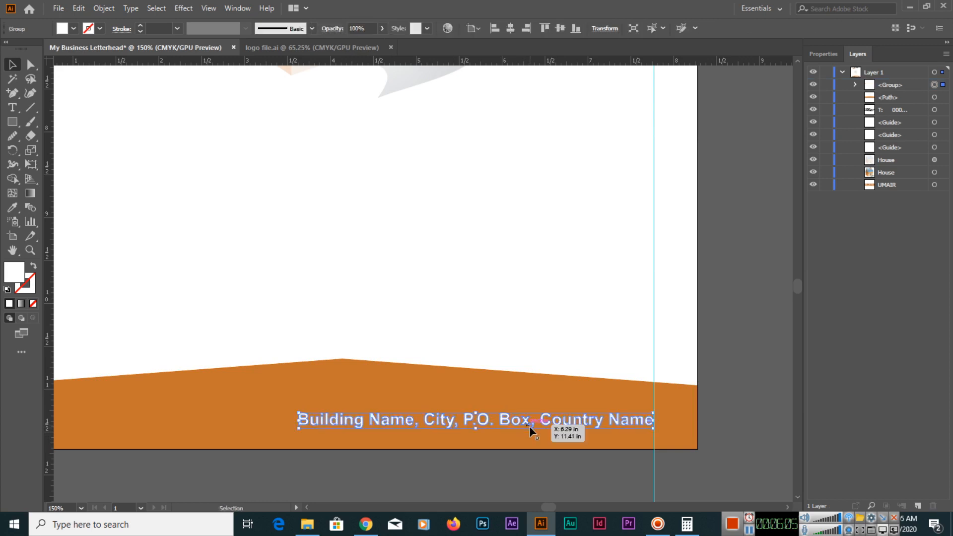
key(ctrl+shift+o)
key(ctrl+equal)
key(ctrl+equal)
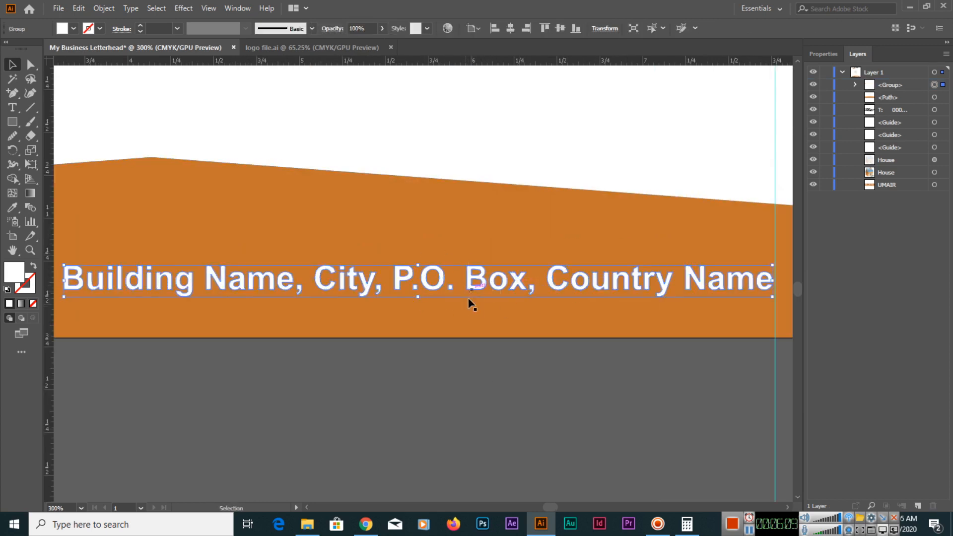
key(a)
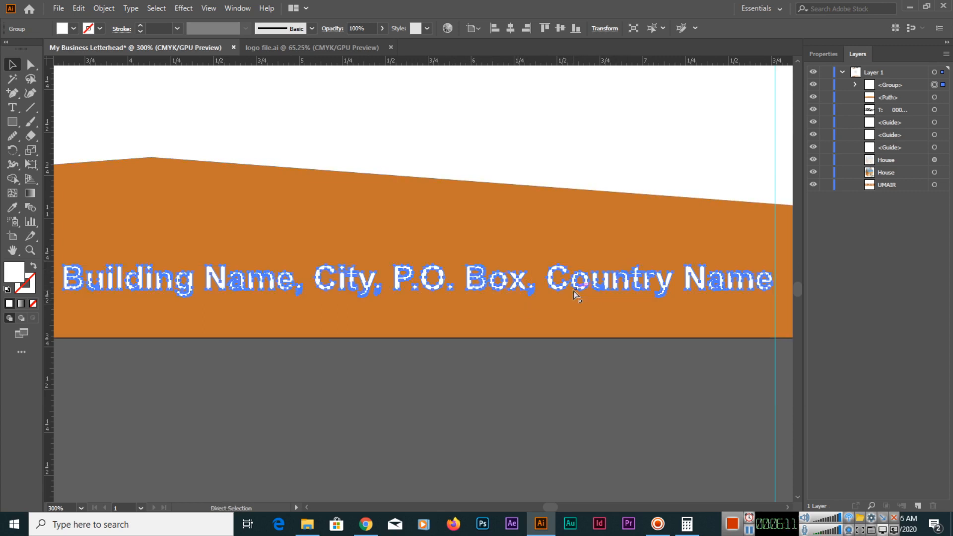
key(ctrl+minus)
key(v)
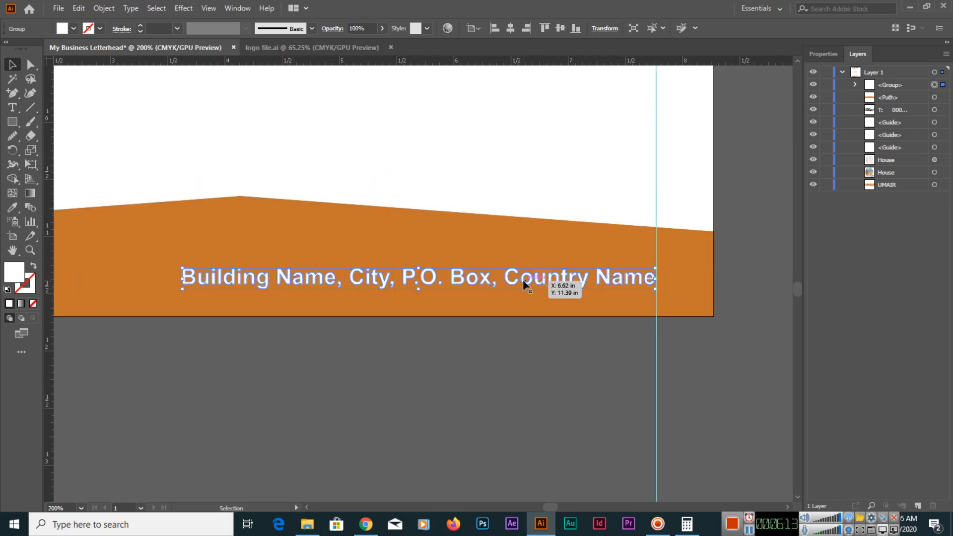
Try the middle, bottom and top vertical alignments of the outlined address against the footer shape as key object, ending vertically centred.
shift+click(530, 257)
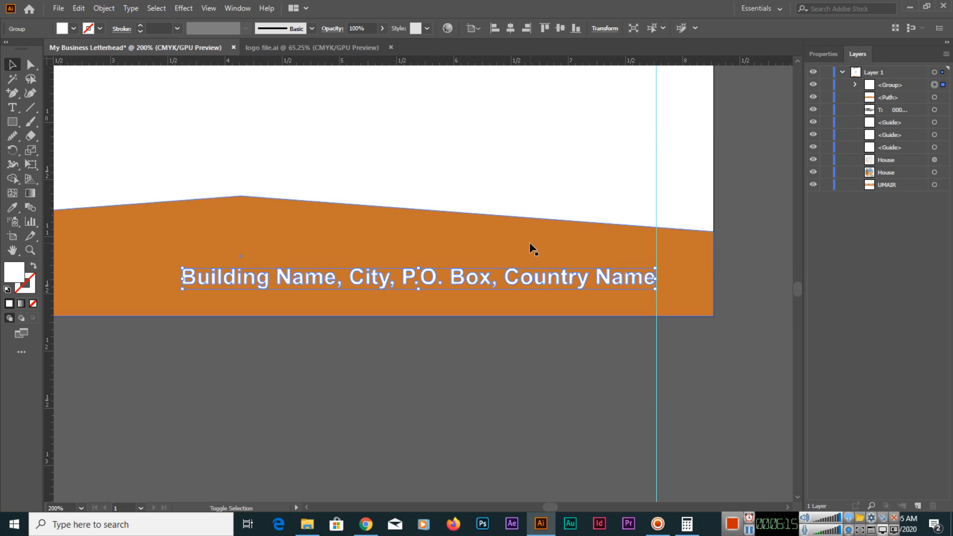
shift+click(528, 243)
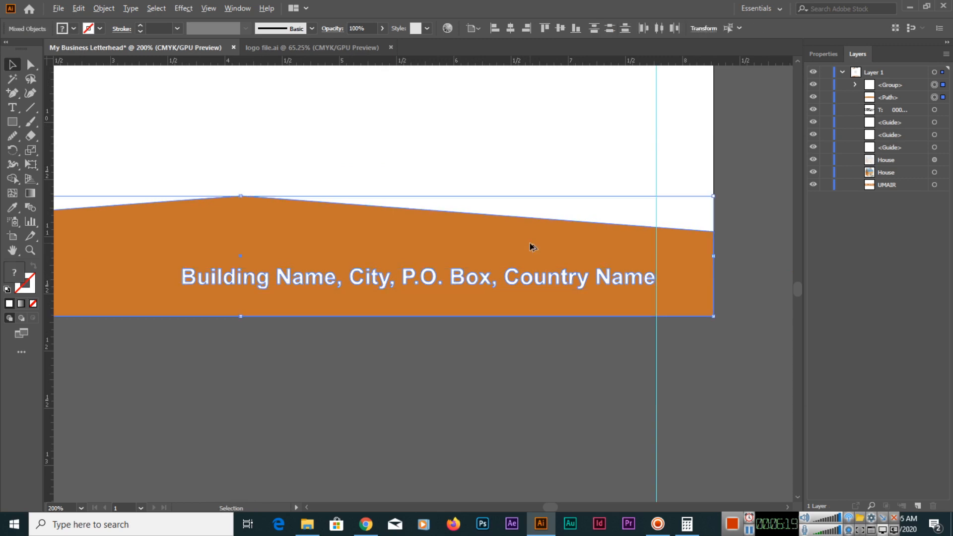
click(529, 242)
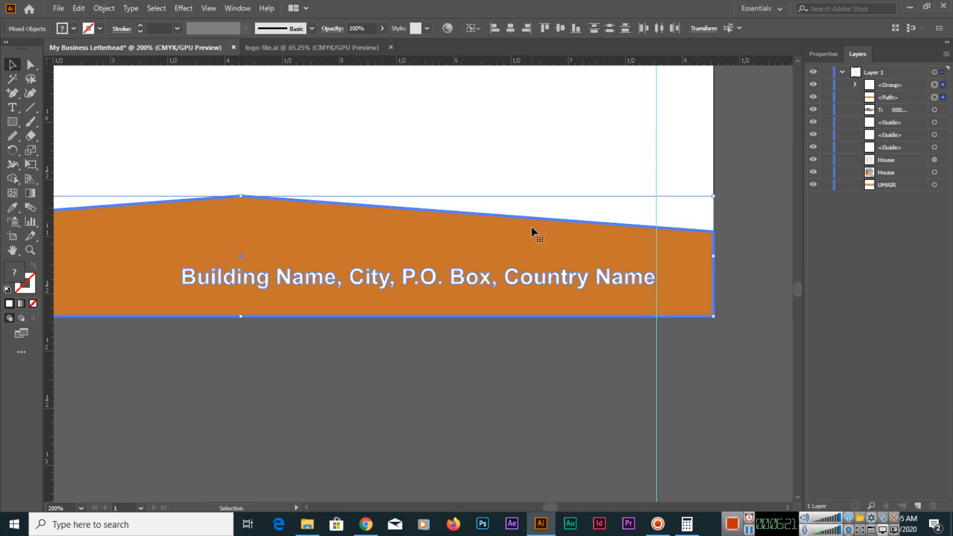
click(558, 31)
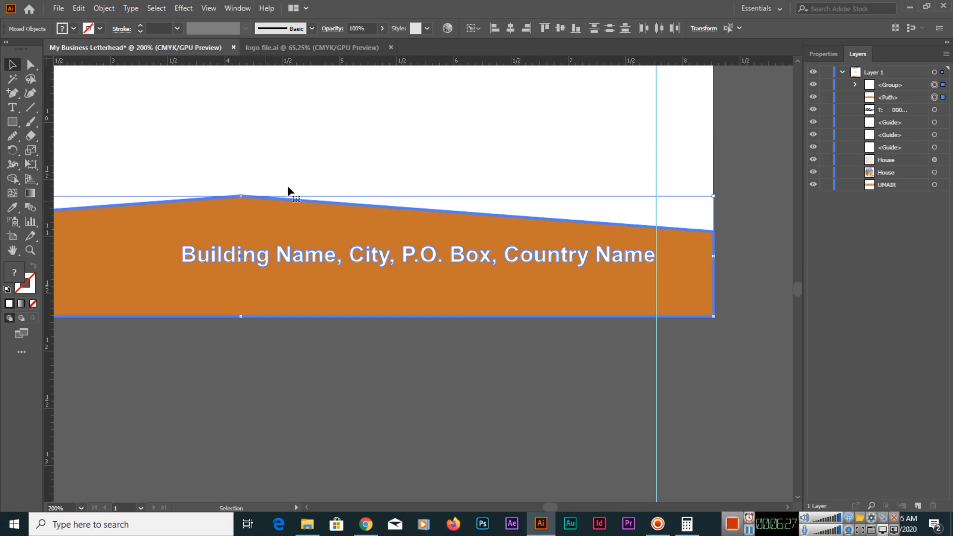
click(576, 30)
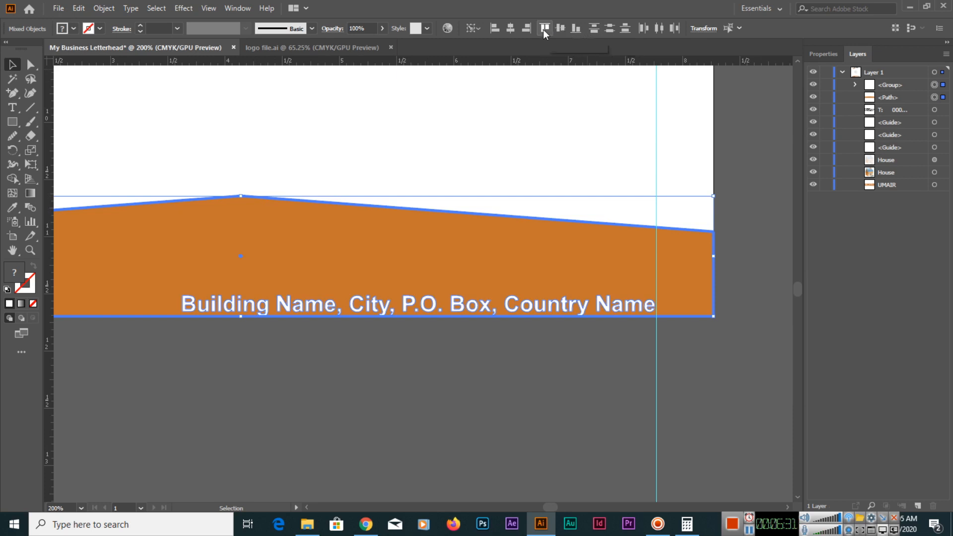
click(544, 28)
click(560, 28)
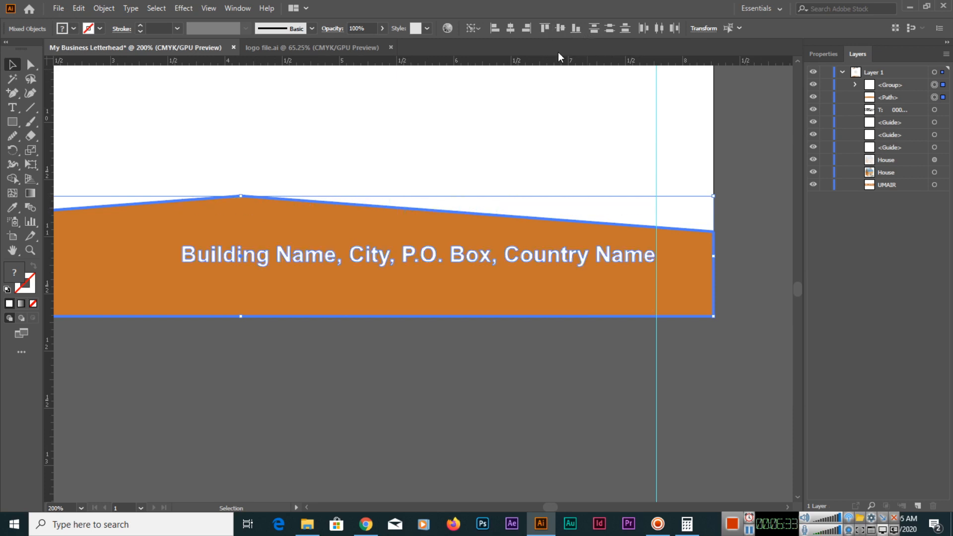
Move the outlined address line slightly lower within the footer, keeping it at the right margin guide.
click(559, 352)
drag(528, 258, 528, 274)
click(544, 362)
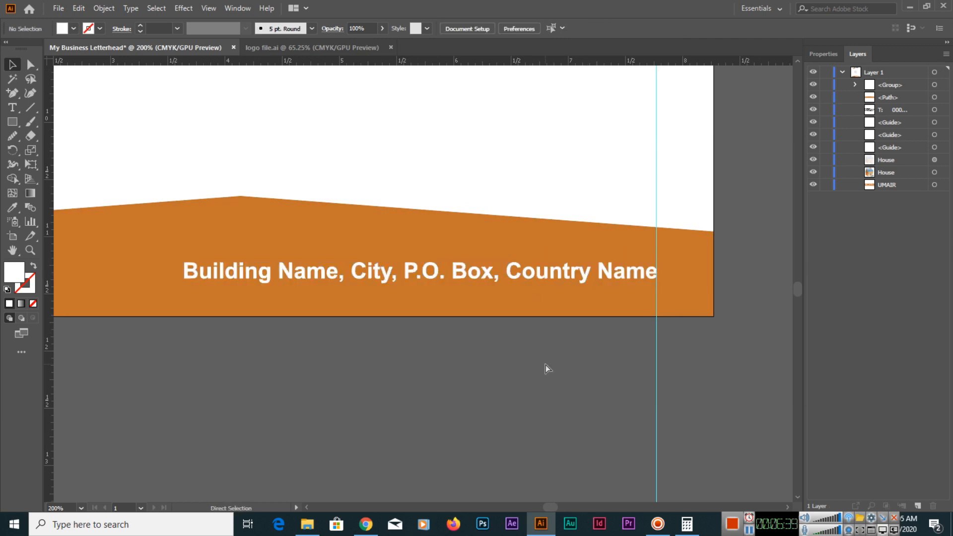
Add a vertical guide near the footer's peak at about 4.15 in and select the outlined address line.
key(ctrl+0)
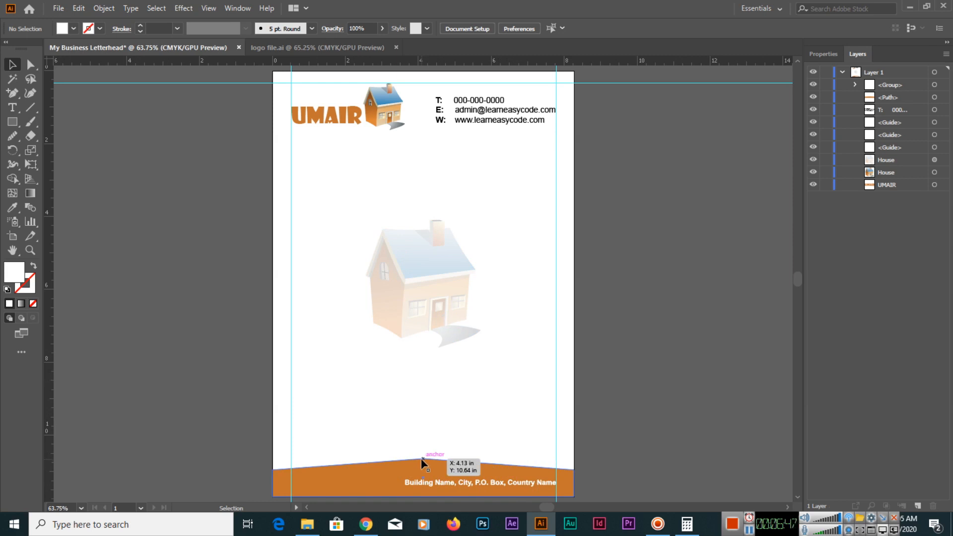
drag(51, 383, 427, 412)
drag(423, 418, 423, 436)
key(ctrl+equal)
key(ctrl+equal)
key(ctrl+equal)
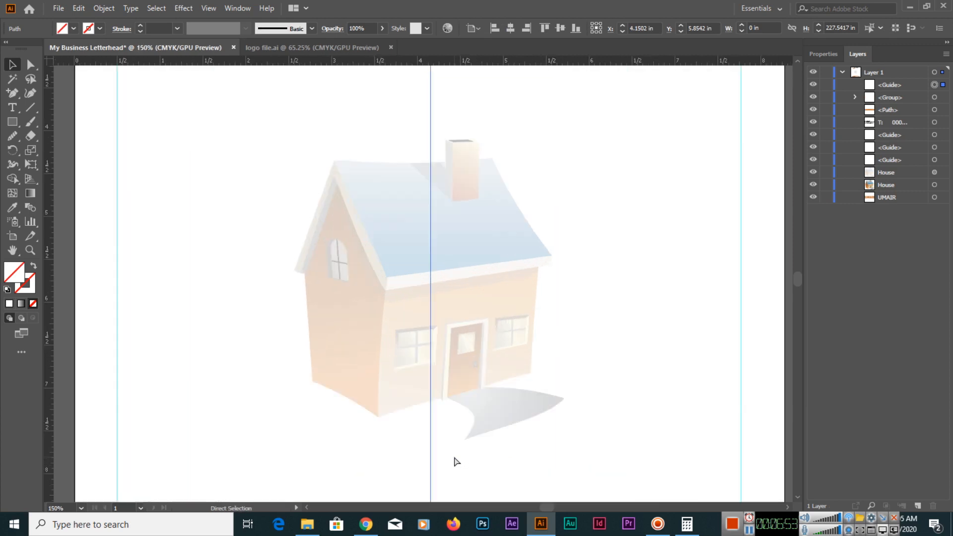
scroll(434, 304, down, 10)
scroll(434, 304, right, 2)
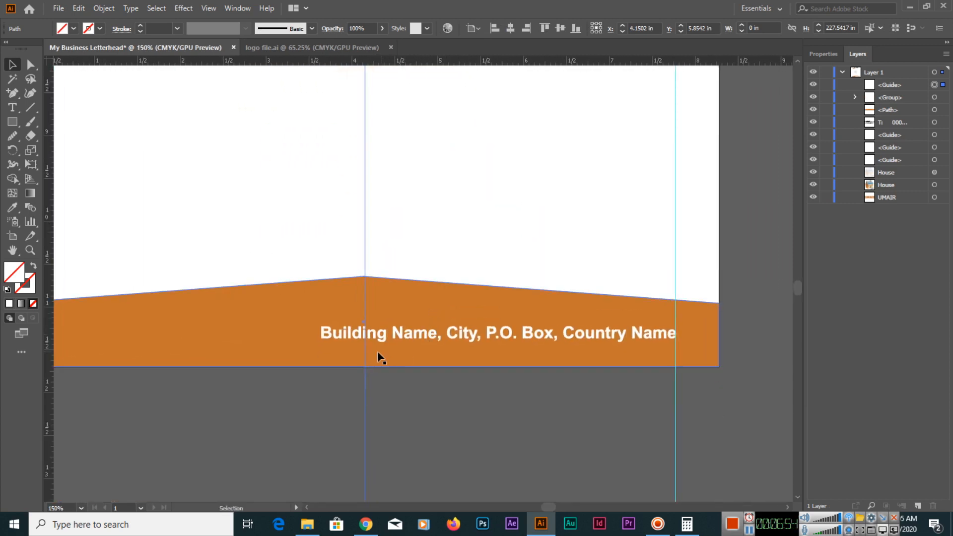
drag(337, 341, 374, 334)
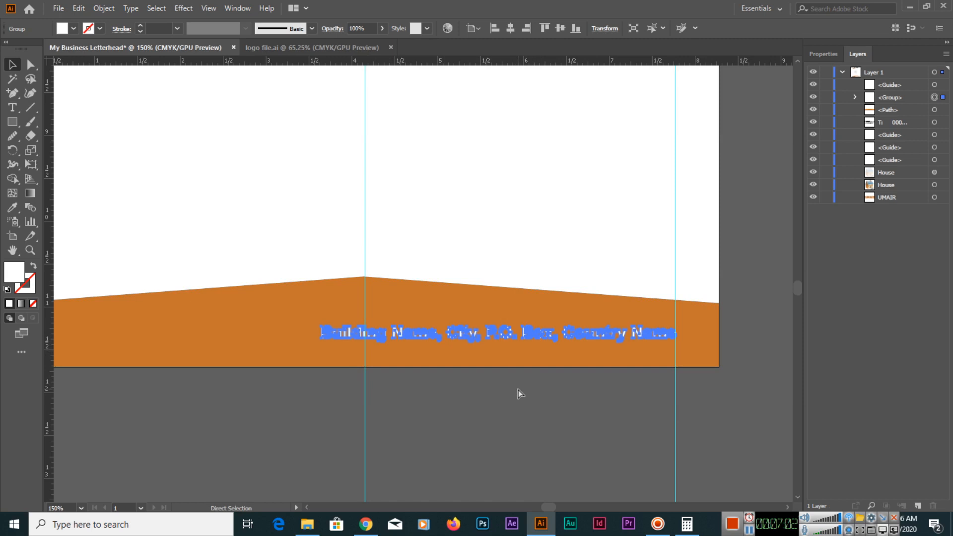
Undo the vertical guide, the alignment changes and the outlining, back to the editable 14 pt address text.
key(ctrl+z)
key(ctrl+z)
key(ctrl+z)
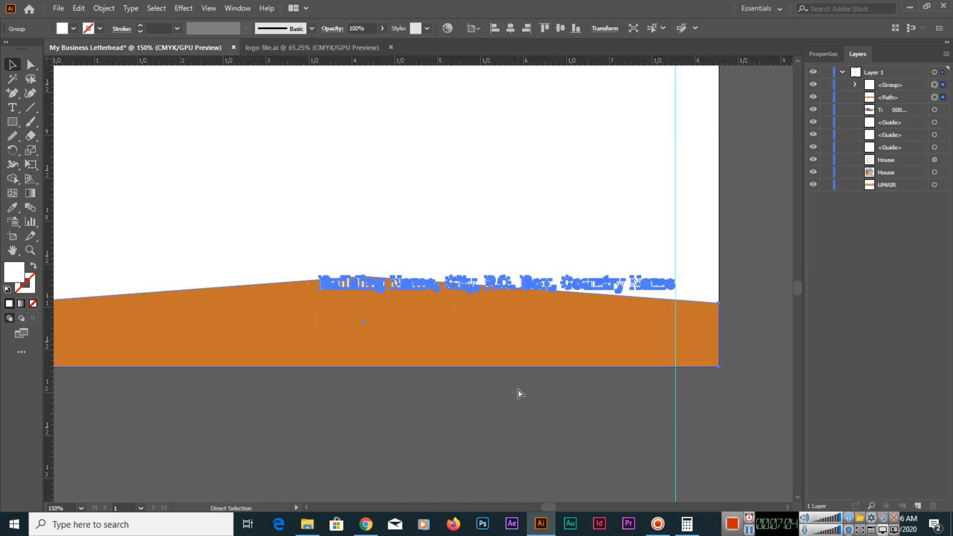
click(516, 393)
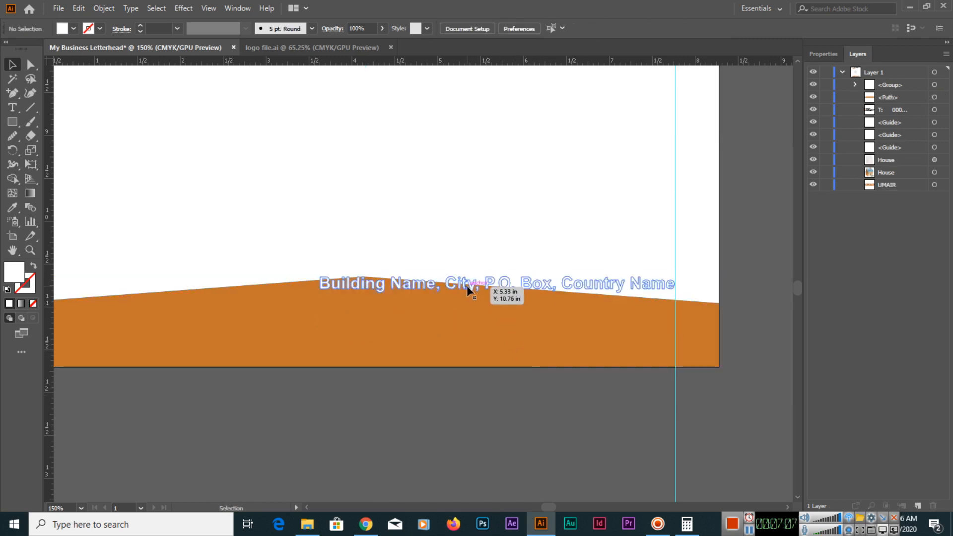
key(ctrl+shift+z)
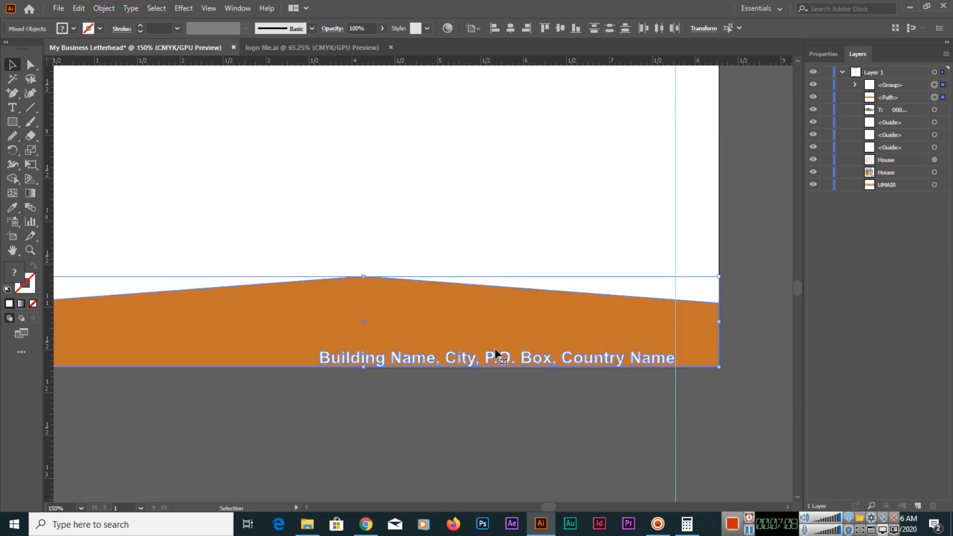
click(507, 380)
click(496, 360)
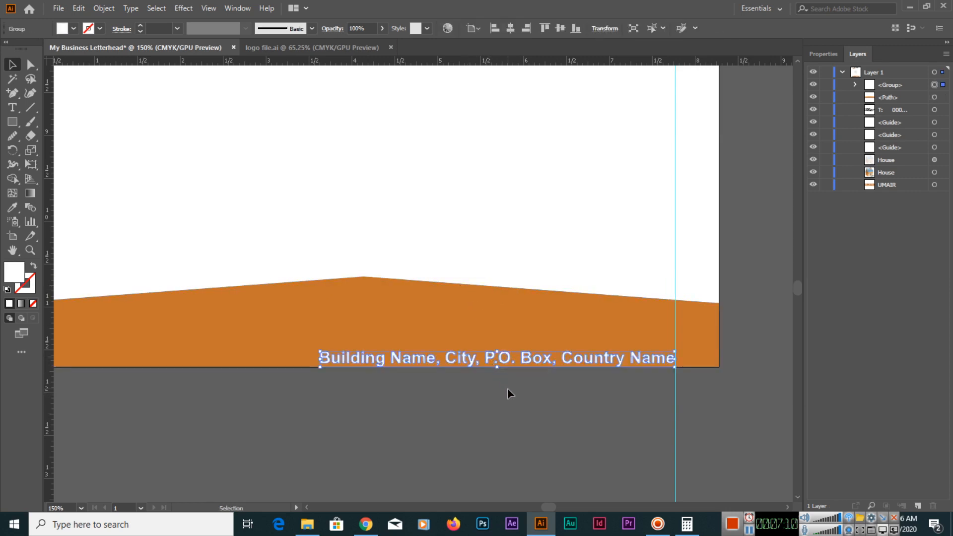
key(ctrl+z)
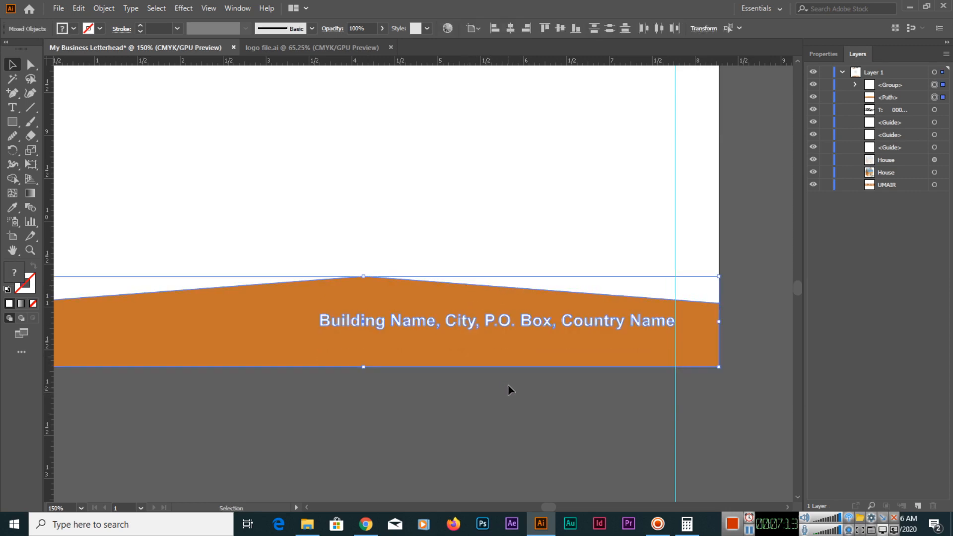
key(ctrl+shift+z)
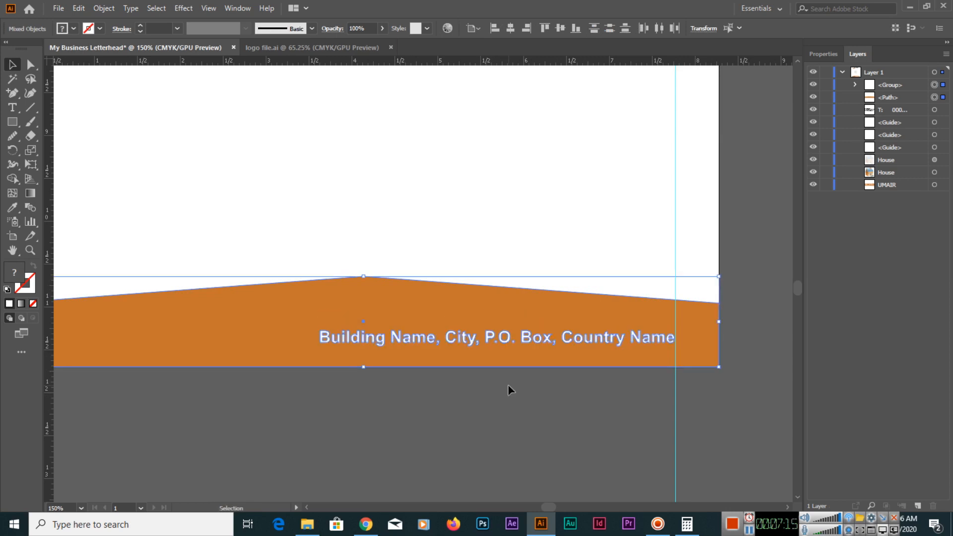
key(ctrl+z)
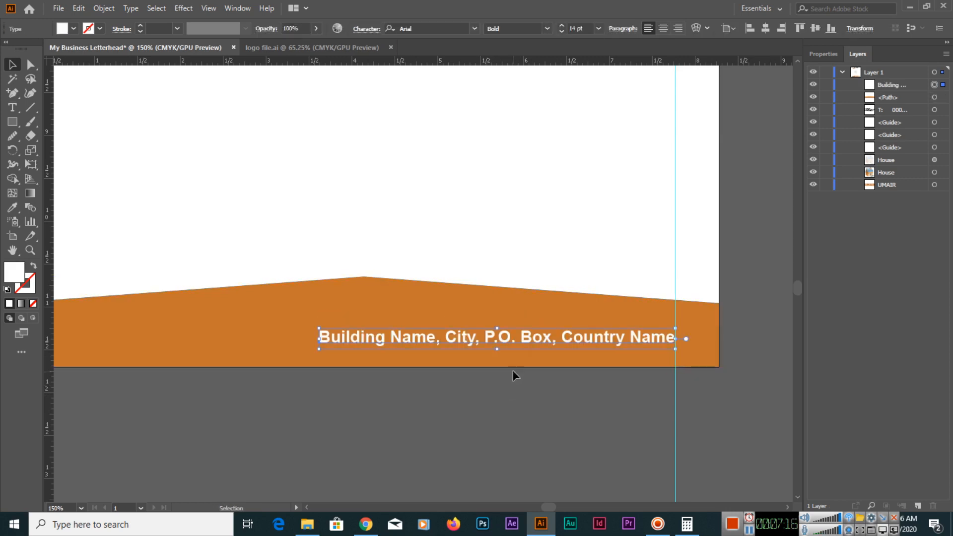
Set the address line's font size to 12 pt and move its end back to the right margin guide.
click(562, 32)
click(562, 32)
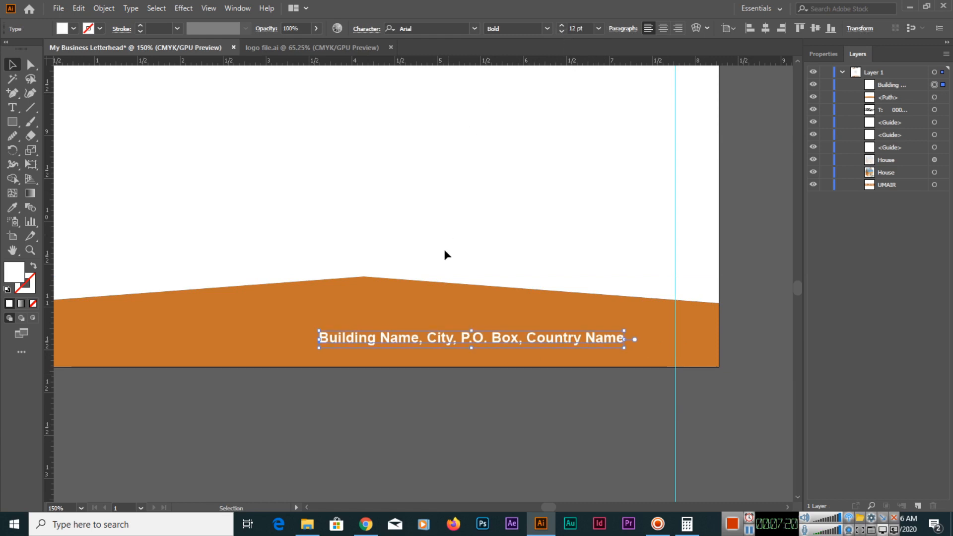
drag(403, 341, 455, 342)
Add a vertical guide through the footer's peak at about 4.125 in and nudge the address line slightly upward.
drag(45, 288, 363, 309)
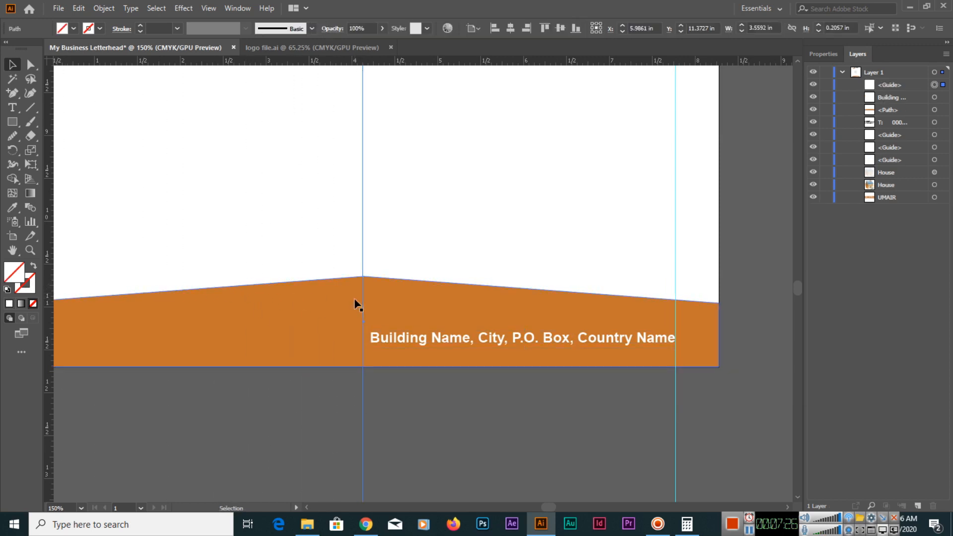
drag(471, 336, 475, 332)
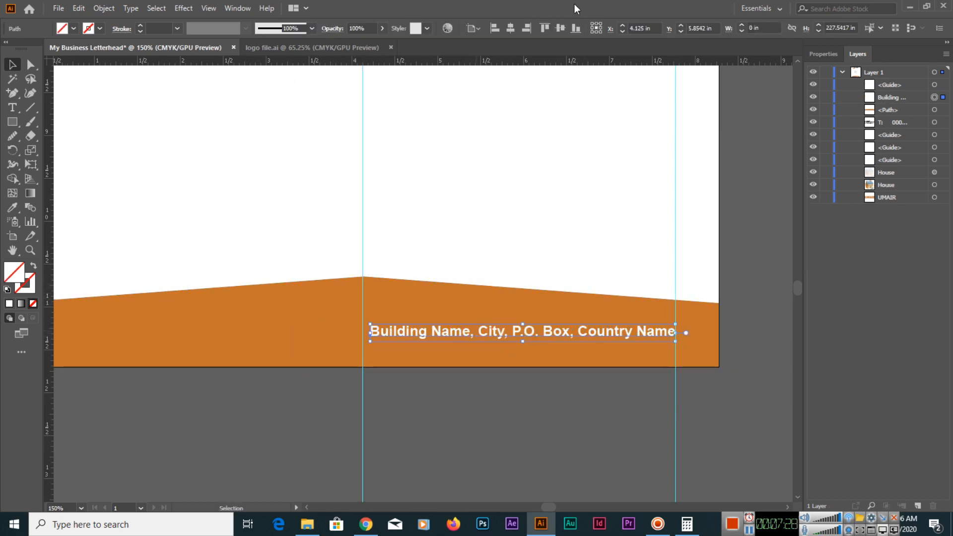
Set the address line's font size to 13 pt and centre it across the peak guide and right margin guide.
click(561, 27)
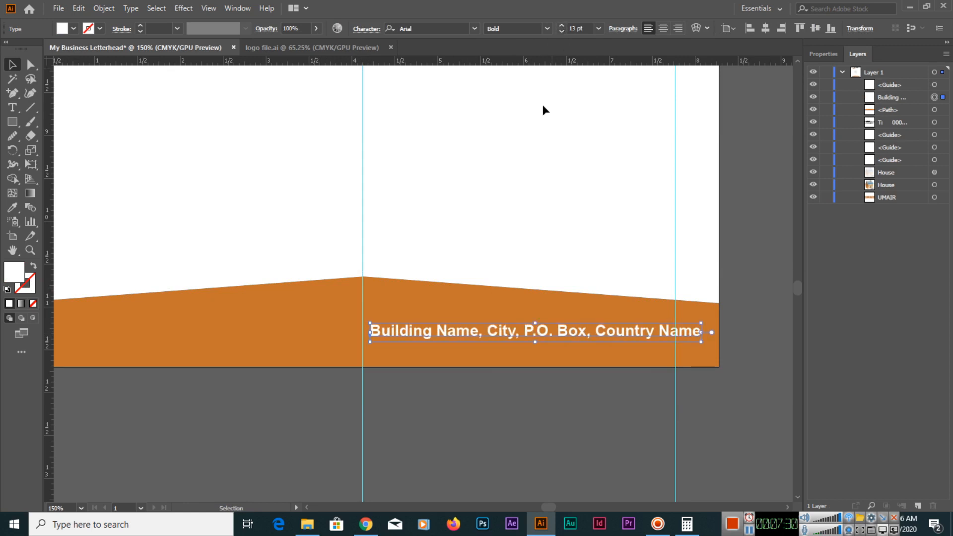
drag(578, 334, 565, 333)
key(ctrl+equal)
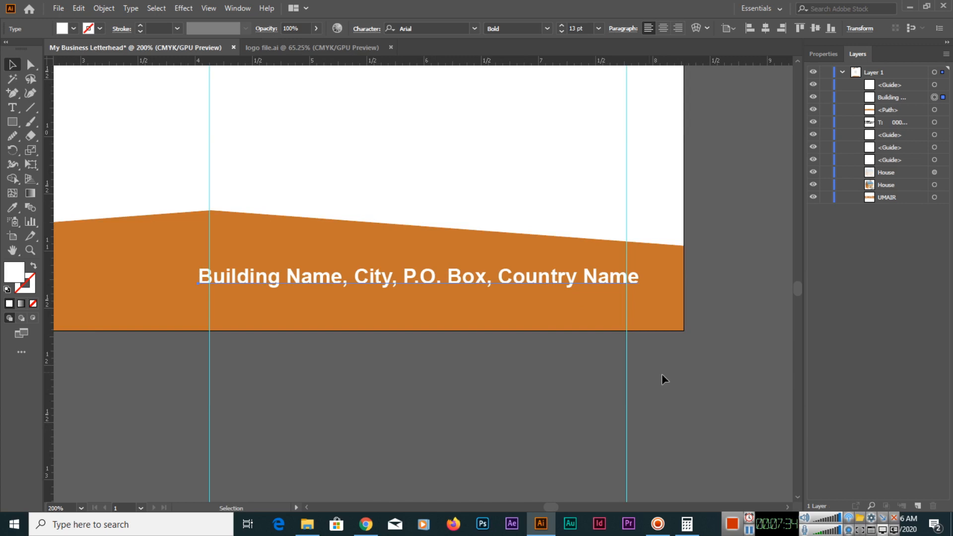
Scale the address line down to about 11.79 pt to span the two guides, ending exactly at the right margin guide.
drag(640, 292, 628, 292)
key(alt+shift)
click(582, 388)
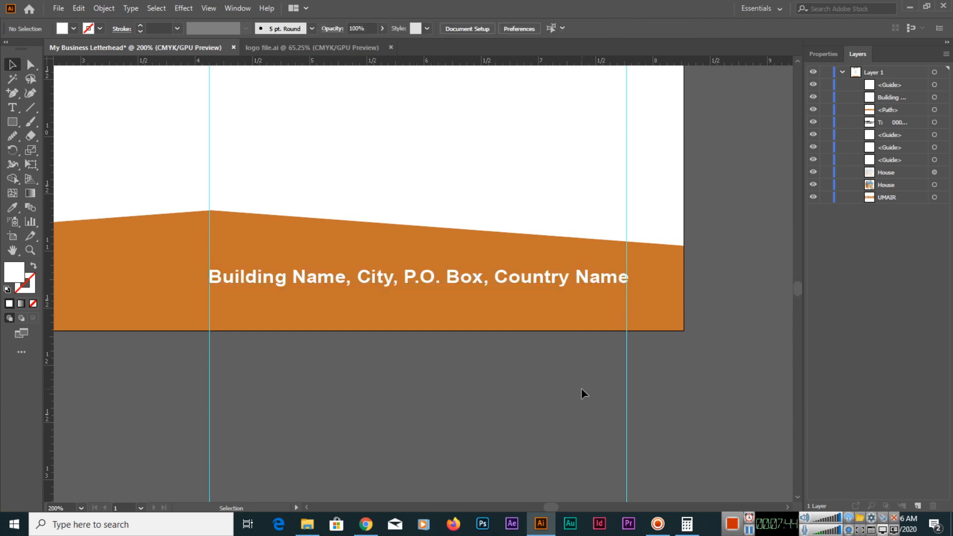
click(594, 289)
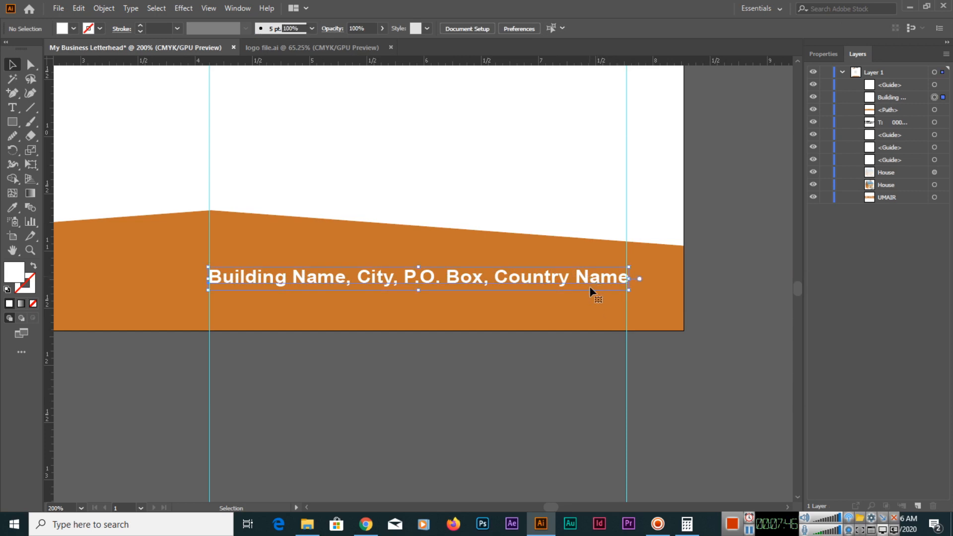
click(560, 389)
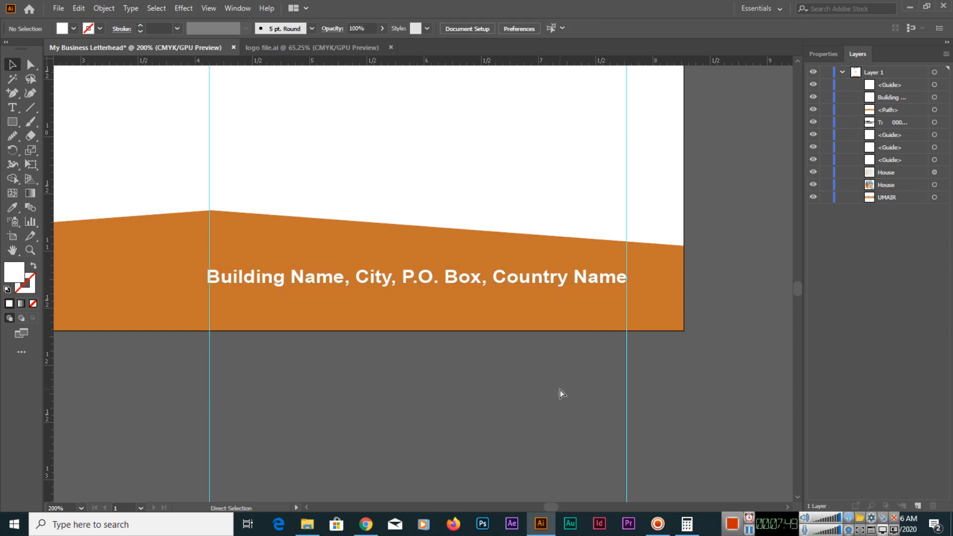
Fit the whole letterhead in view and hide the guides.
key(ctrl+0)
key(ctrl+semicolon)
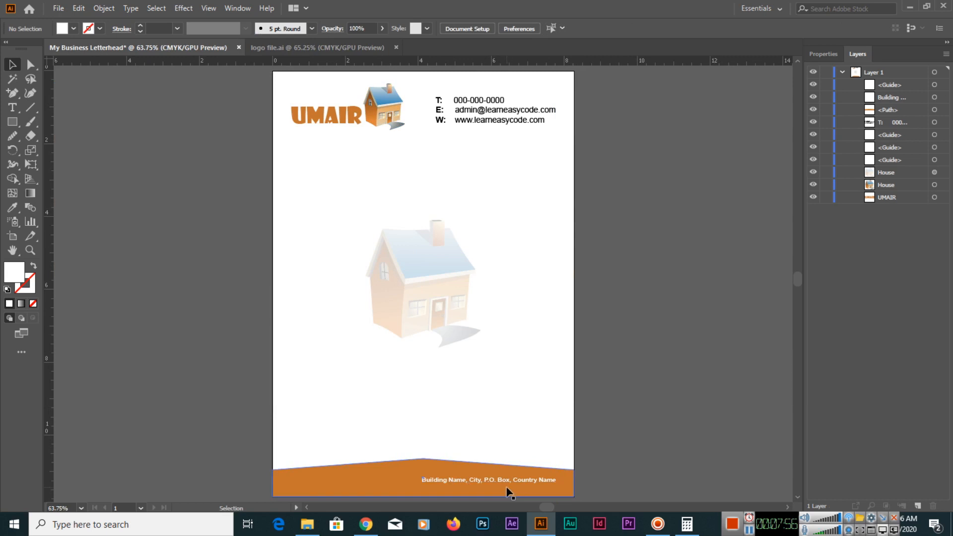
Show the guides and duplicate the footer address line, starting the copy at the left margin guide.
key(ctrl+semicolon)
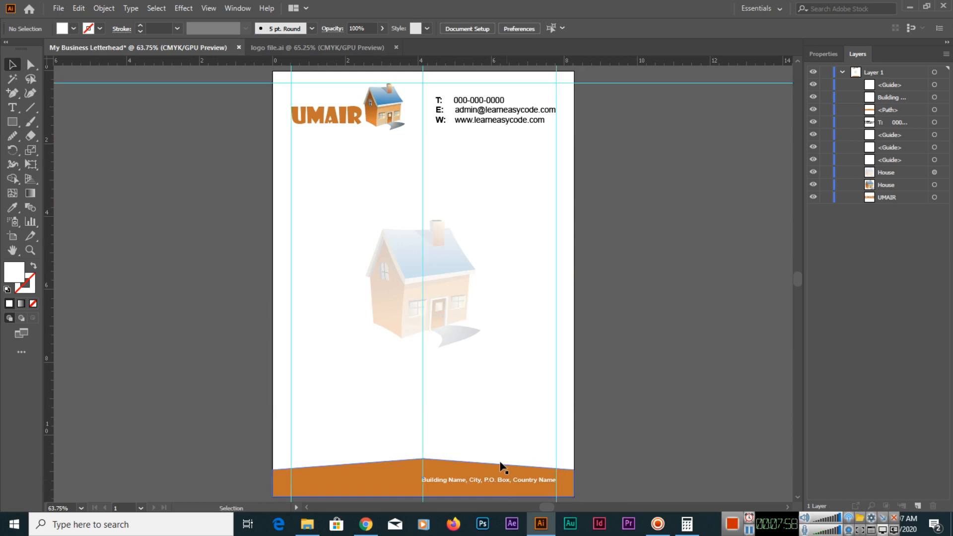
drag(457, 484, 330, 485)
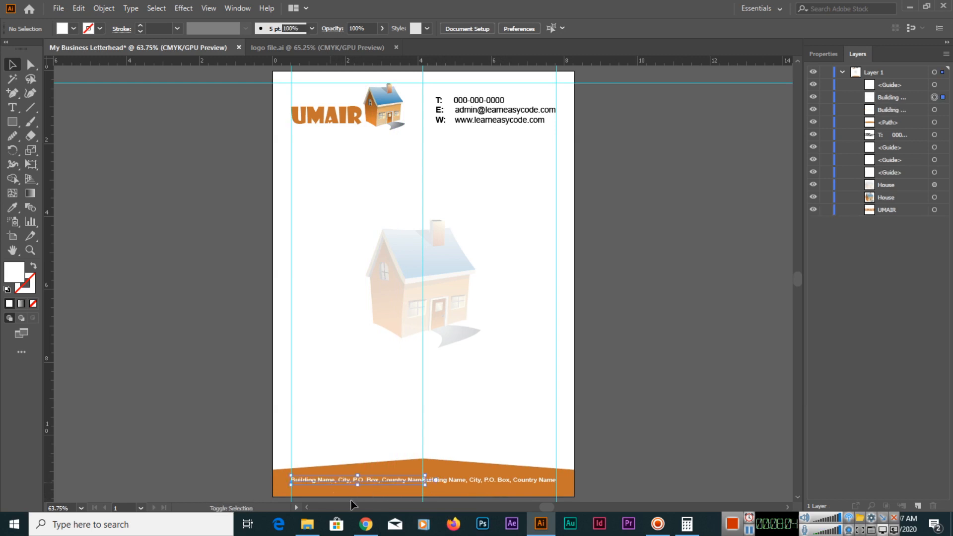
Replace the text of the duplicated address line at the left margin guide with a placeholder phone number.
key(ctrl+1)
key(ctrl+equal)
key(ctrl+equal)
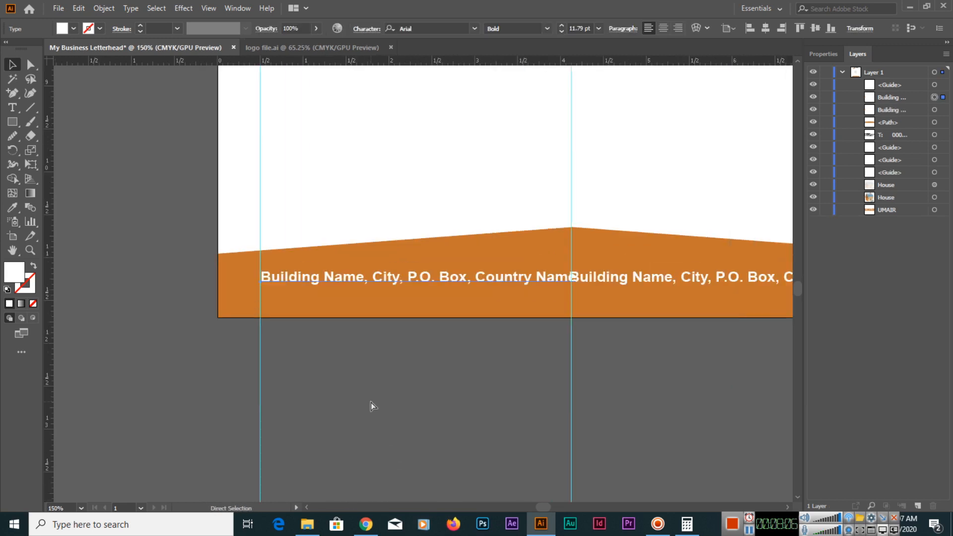
key(t)
triple_click(406, 281)
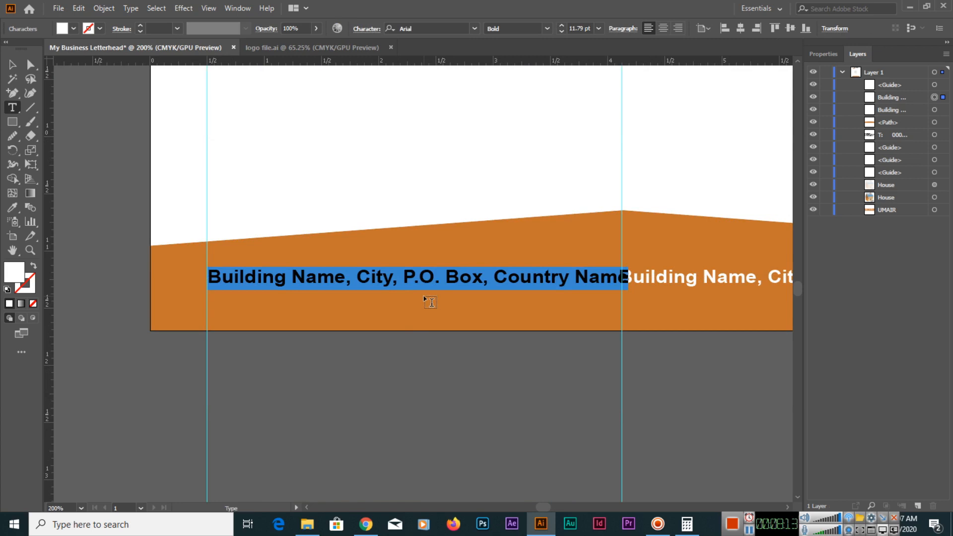
text(+)
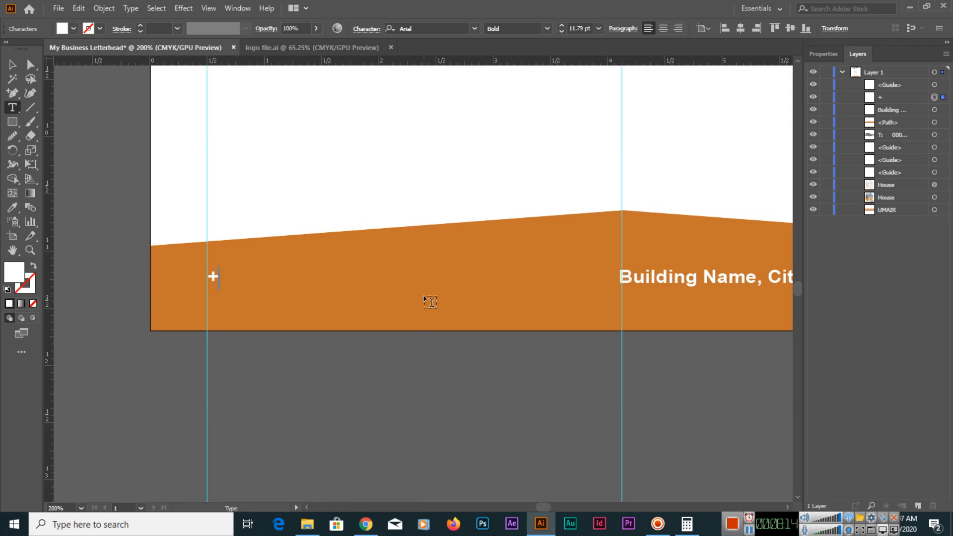
text(00-000-000)
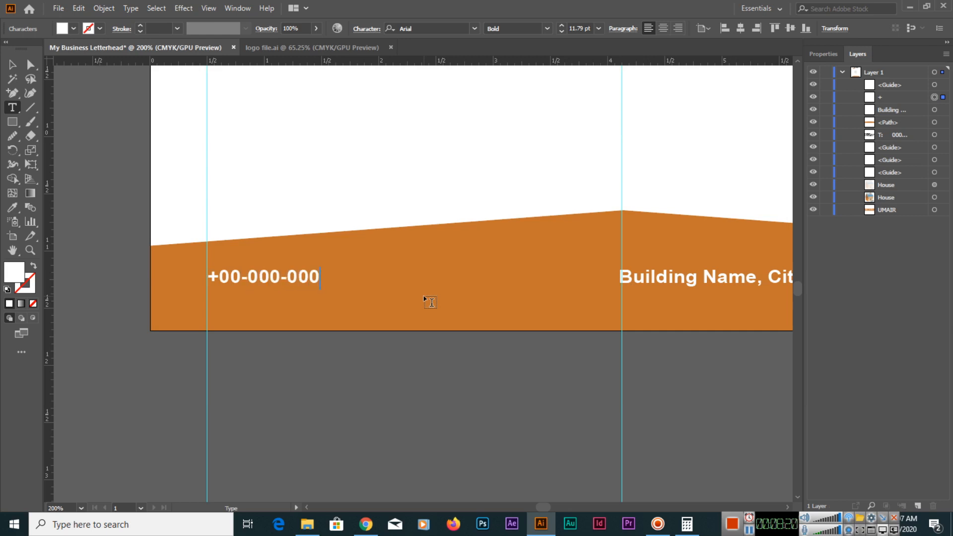
click(12, 64)
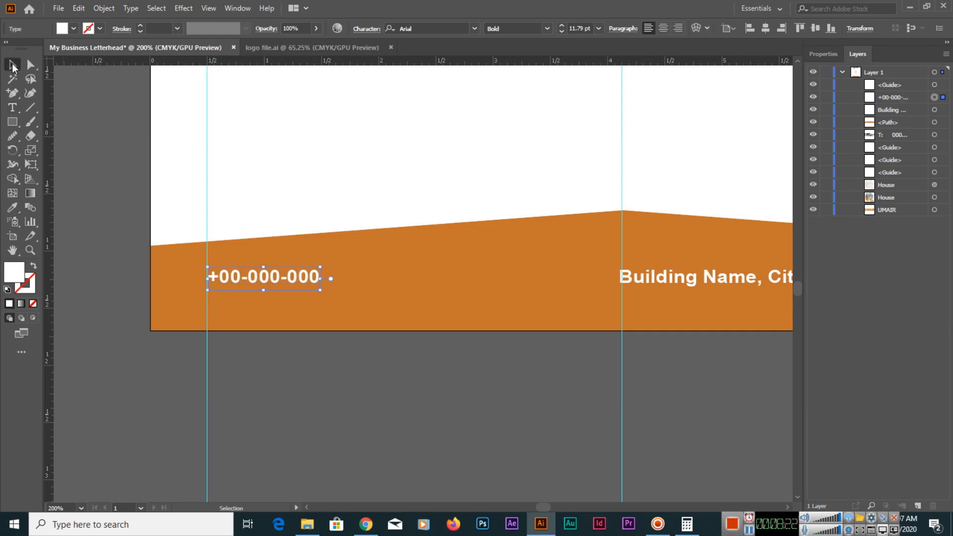
click(565, 421)
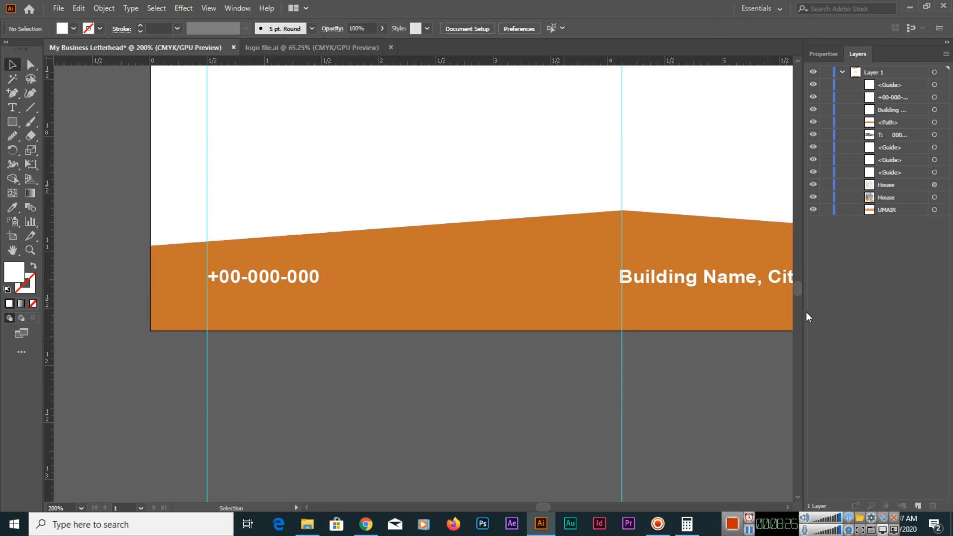
Open the Mobile symbol library and enlarge it to show more icons.
click(234, 9)
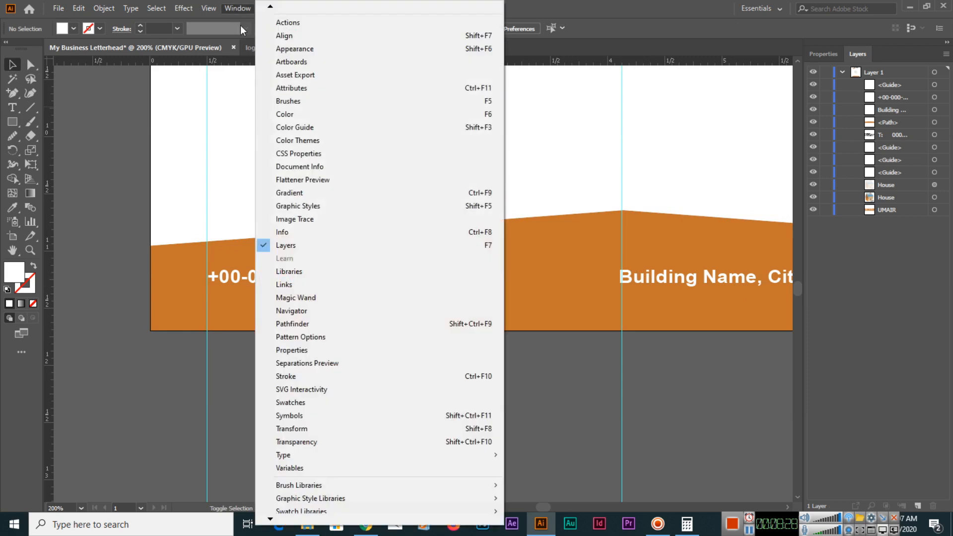
click(341, 416)
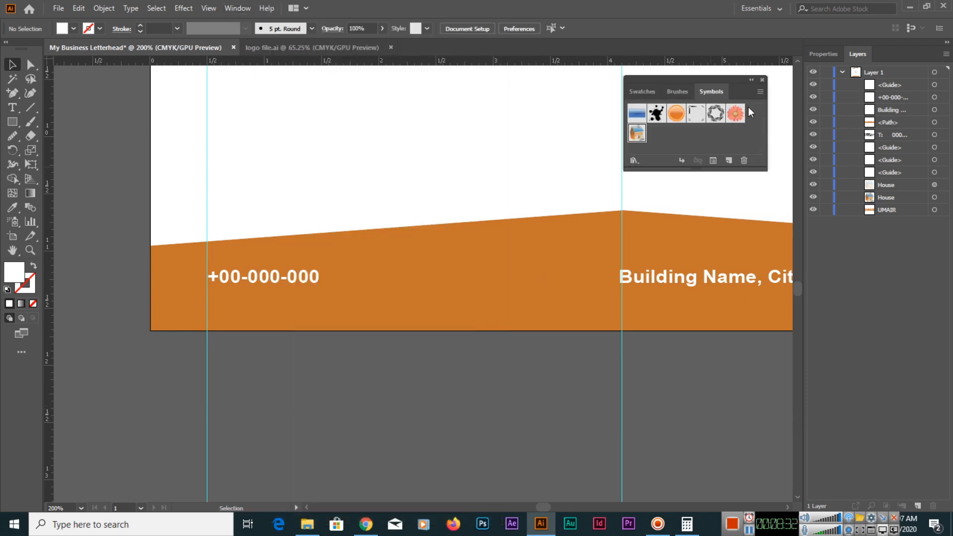
click(760, 91)
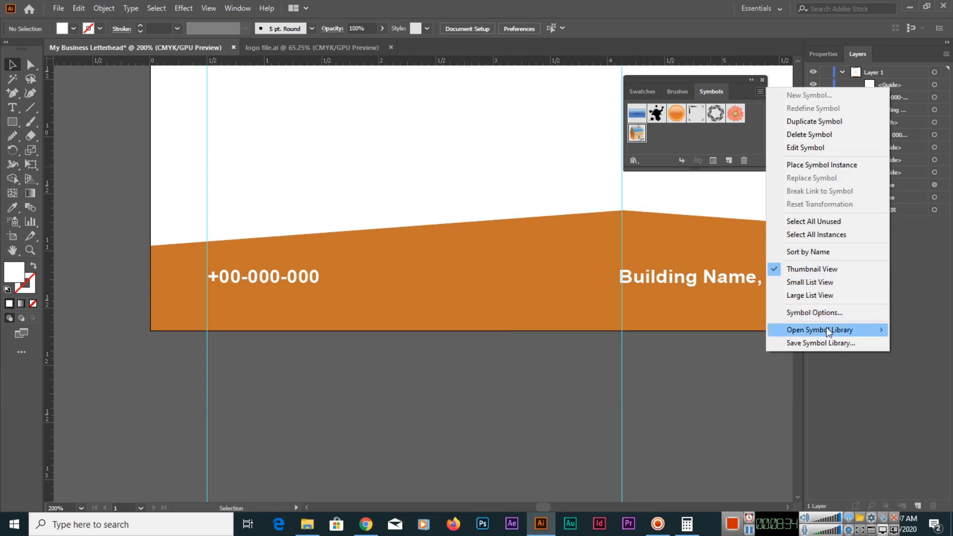
mouse_move(827, 329)
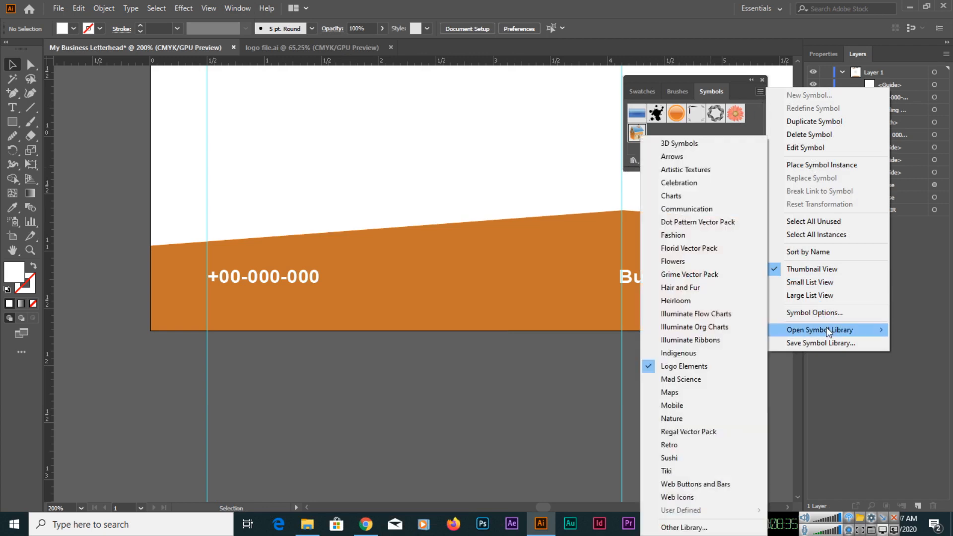
click(718, 404)
drag(647, 300, 655, 454)
scroll(656, 369, down, 1)
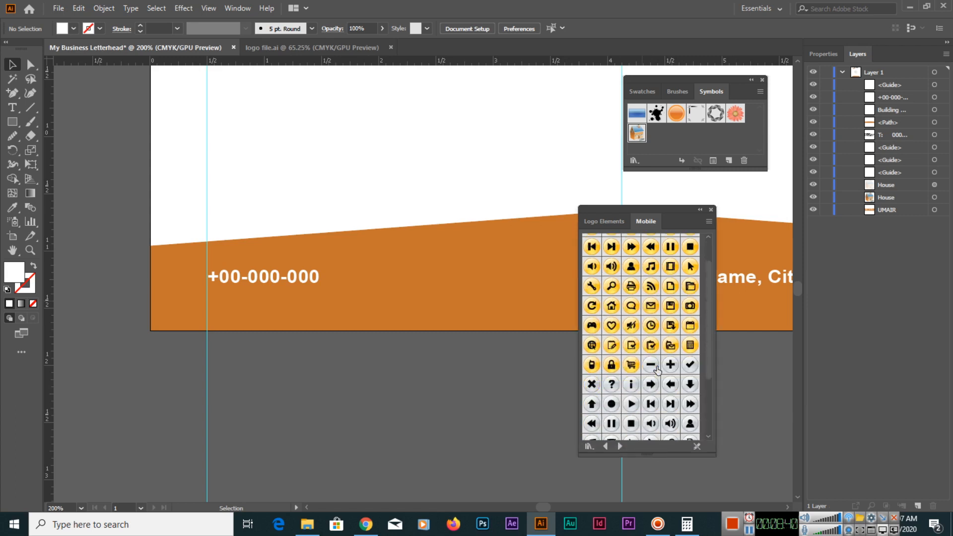
scroll(663, 359, down, 1)
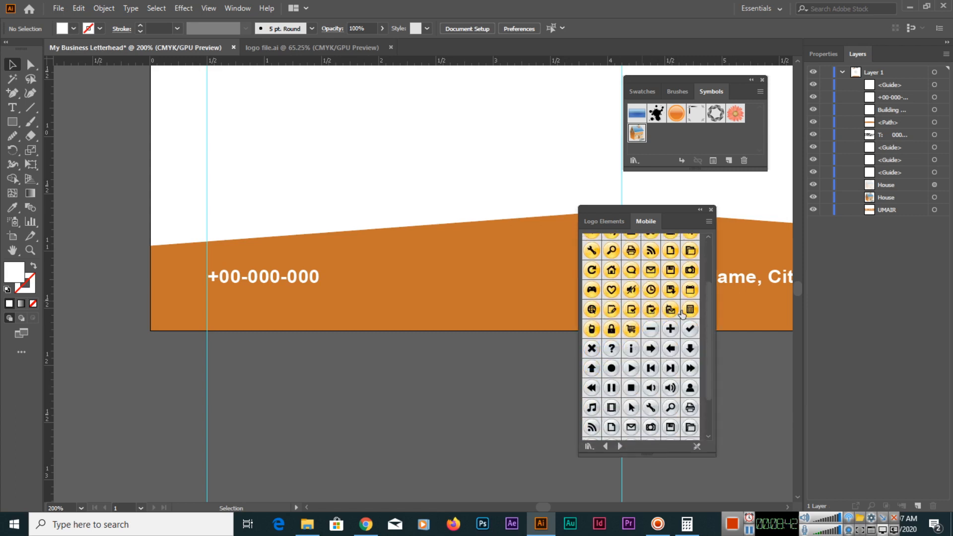
Shift the footer phone number about 0.2 in right of the left margin guide and add the SMS - Orange symbol to the document's symbols.
drag(255, 274, 279, 275)
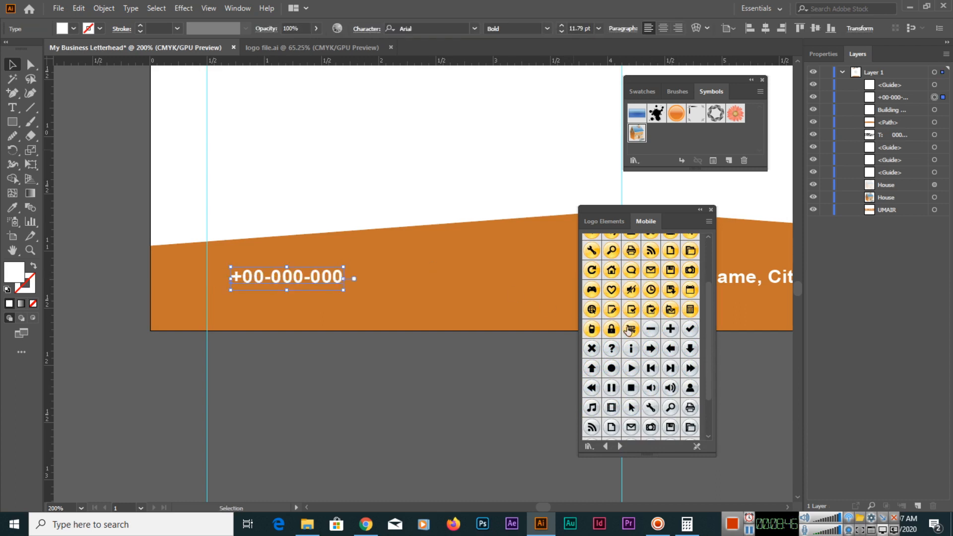
scroll(625, 330, down, 1)
scroll(653, 348, up, 1)
click(670, 310)
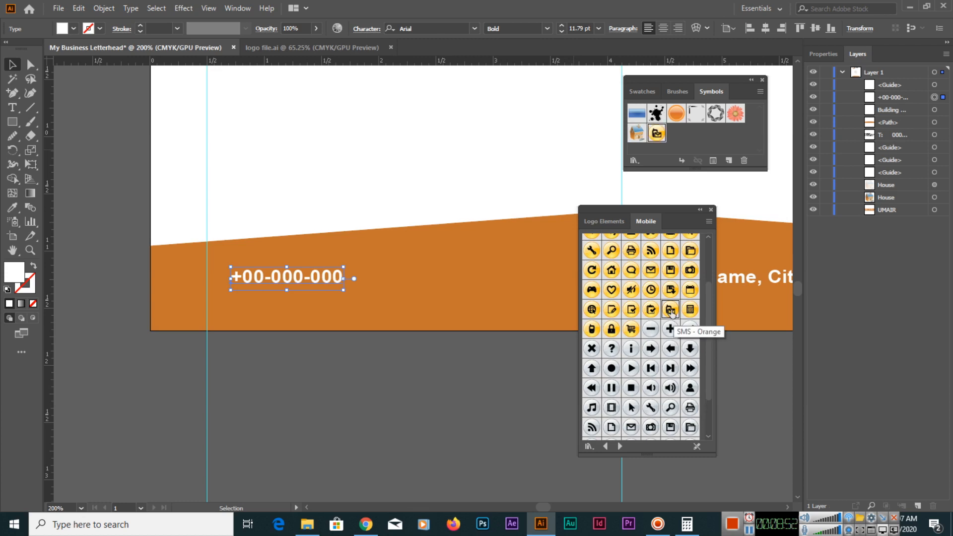
scroll(667, 337, up, 3)
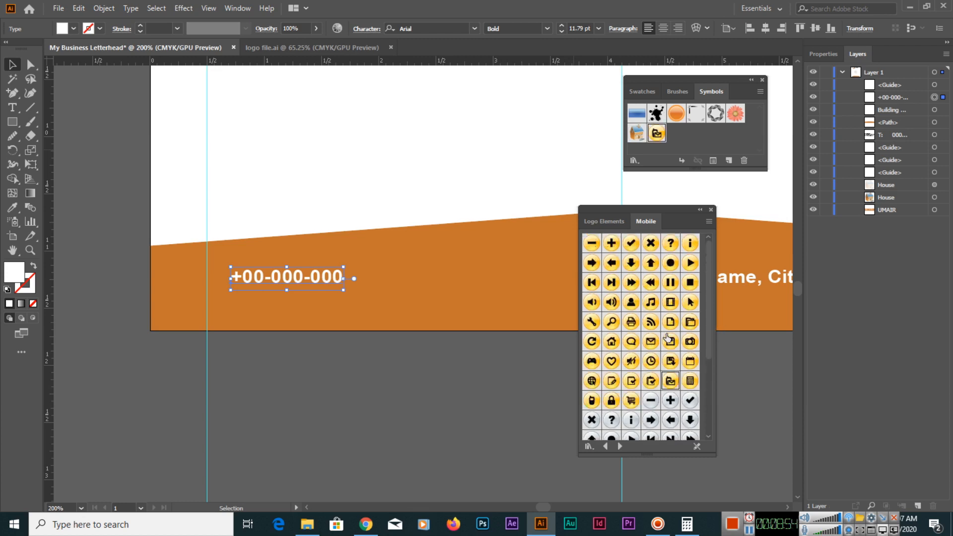
Place an instance of the Phone - Grey symbol from the Mobile library just below the footer phone number.
scroll(670, 347, down, 3)
scroll(670, 350, up, 3)
scroll(670, 349, down, 5)
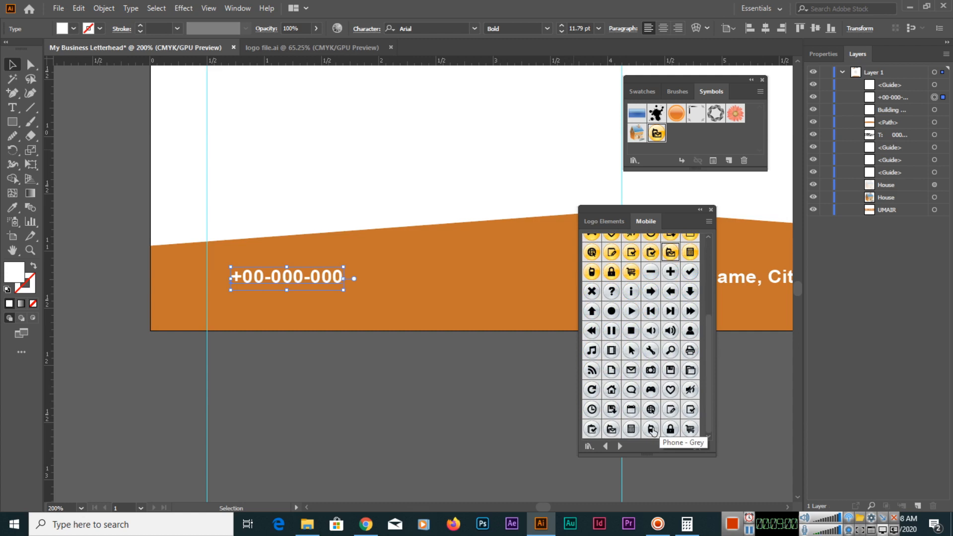
click(652, 429)
drag(651, 429, 303, 351)
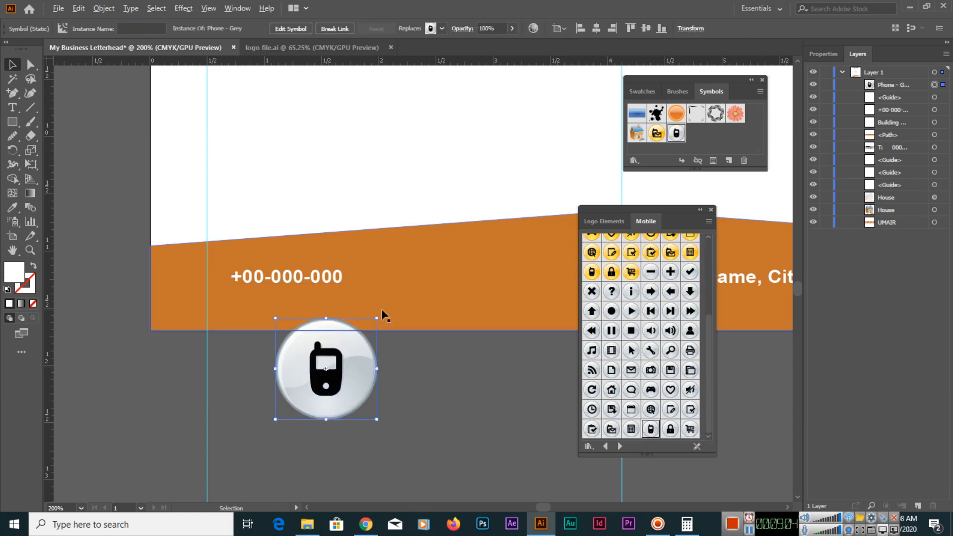
Scale the phone icon to about 0.25 in beside the left margin guide and nudge the phone number right to clear it.
drag(374, 319, 231, 277)
key(ctrl+plus)
key(ctrl+plus)
key(ctrl+plus)
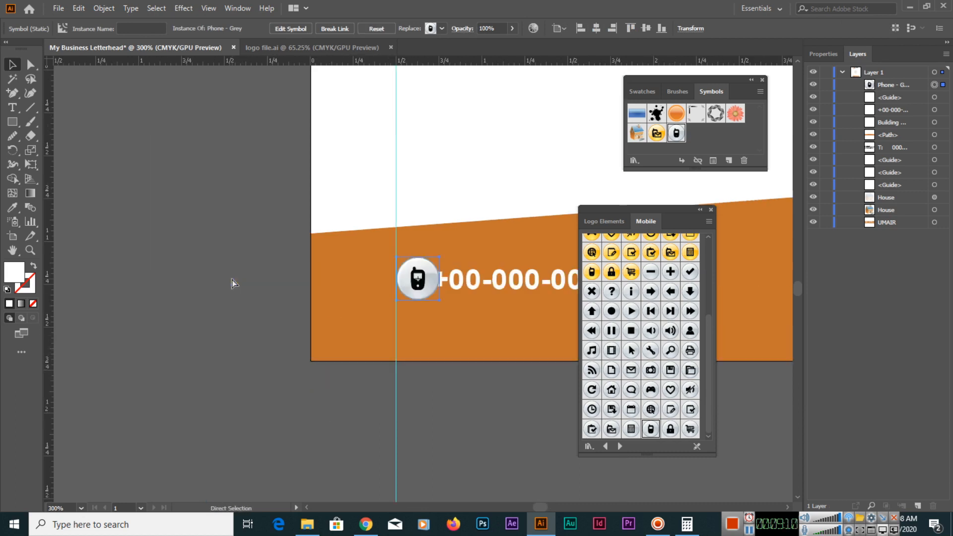
drag(415, 341, 289, 352)
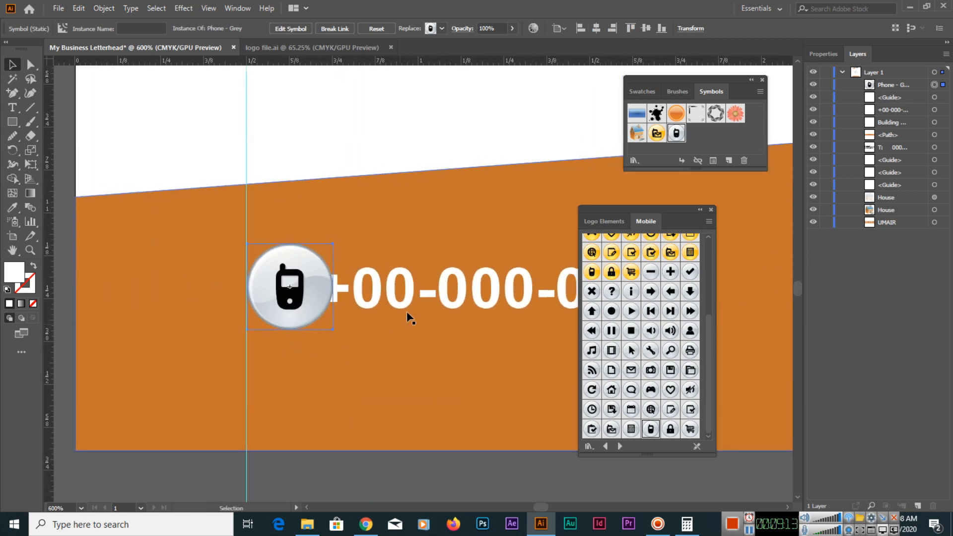
drag(396, 300, 415, 300)
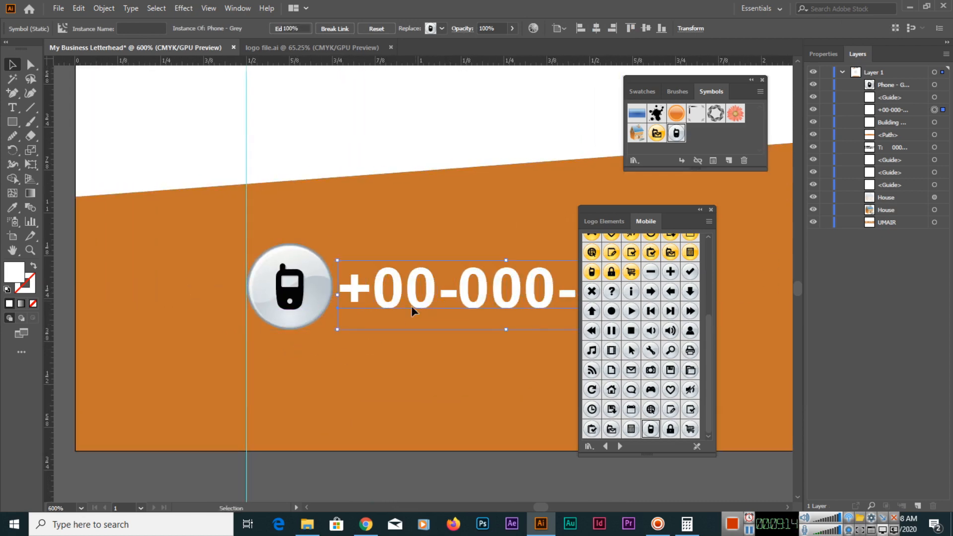
key(ctrl+0)
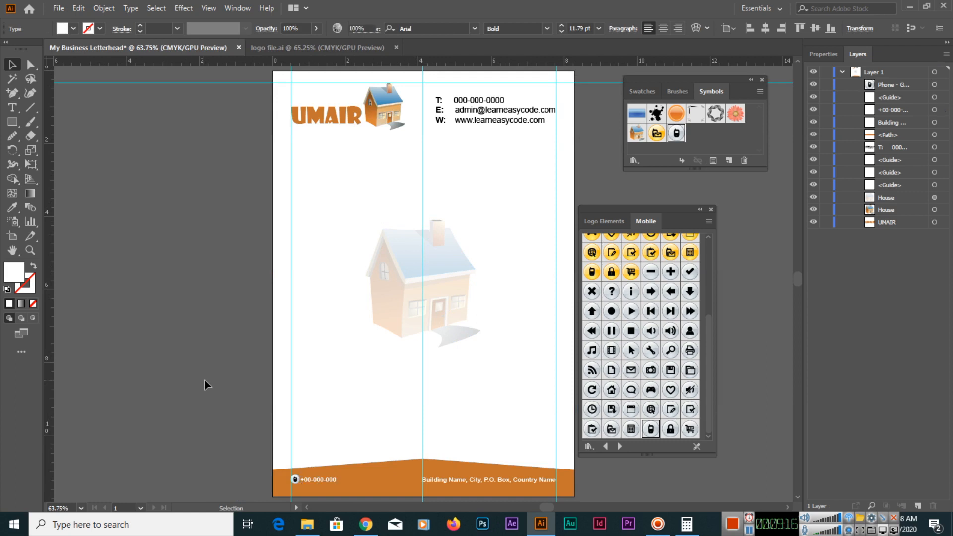
click(206, 382)
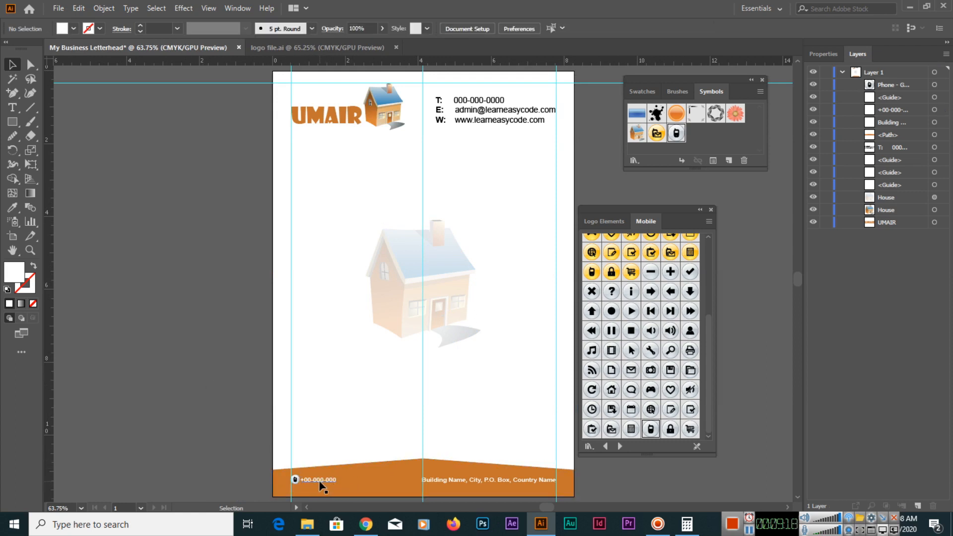